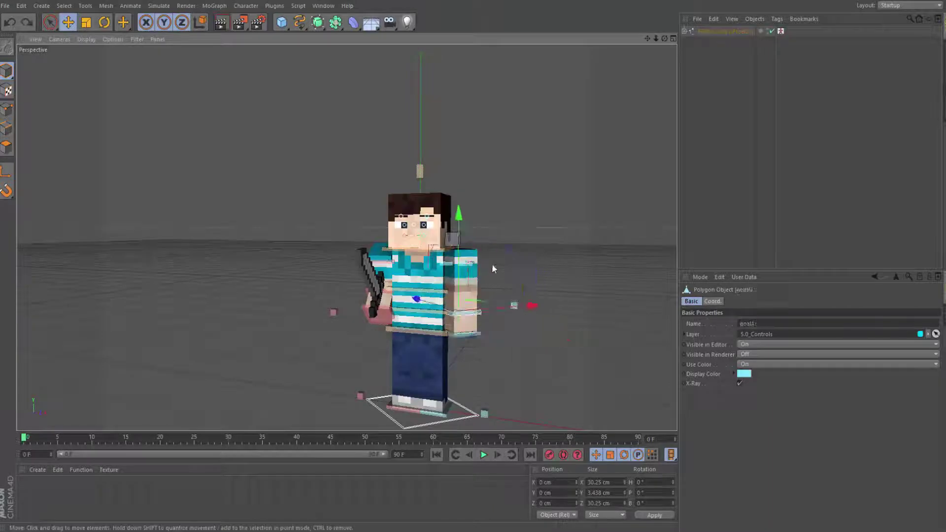
Try to lower the two bottom mouth-corner controls together with the top teeth control on the character's face.
{"action": "scroll", "coordinate": [488, 310], "scroll_direction": "up", "scroll_amount": 4}
{"action": "mouse_move", "coordinate": [522, 351]}
{"action": "left_mouse_down"}
{"action": "mouse_move", "coordinate": [534, 358]}
{"action": "mouse_move", "coordinate": [531, 338]}
{"action": "left_mouse_up"}
{"action": "left_click", "coordinate": [394, 147]}
{"action": "scroll", "coordinate": [376, 197], "scroll_direction": "up", "scroll_amount": 8}
{"action": "scroll", "coordinate": [365, 239], "scroll_direction": "up", "scroll_amount": 4}
{"action": "left_click", "coordinate": [380, 304]}
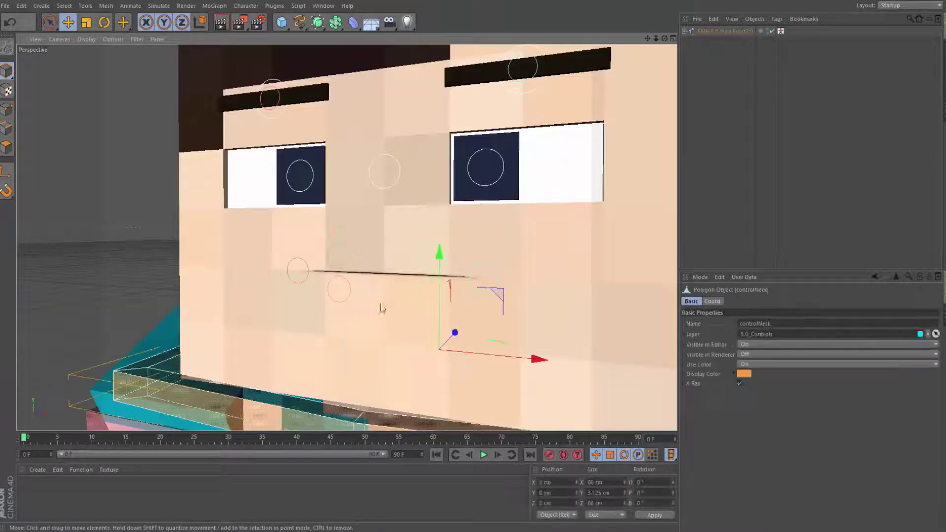
{"action": "left_click", "coordinate": [331, 280]}
{"action": "left_click", "coordinate": [334, 282]}
{"action": "left_click", "coordinate": [388, 281], "text": "shift"}
{"action": "left_click", "coordinate": [427, 291], "text": "shift"}
{"action": "left_click_drag", "start_coordinate": [427, 291], "coordinate": [422, 308]}
{"action": "key", "text": "ctrl+z"}
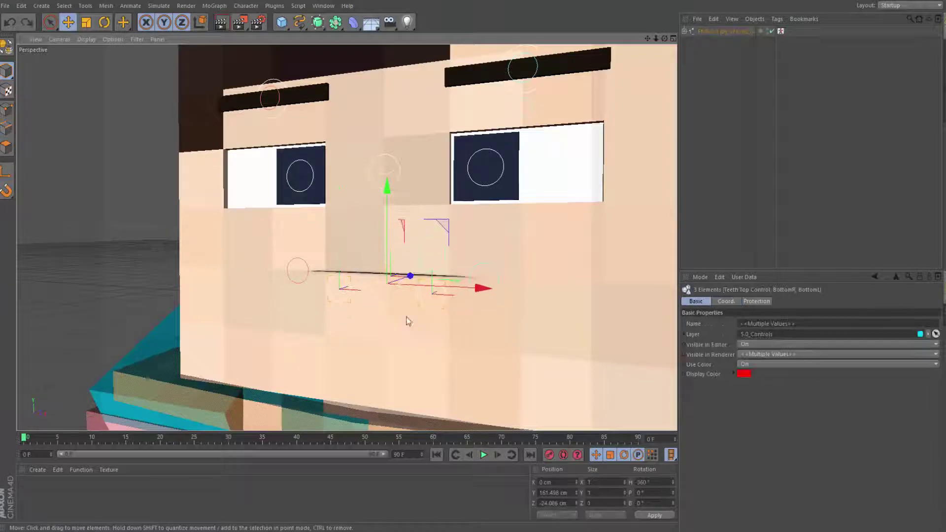
Move the character's three bottom lip controls down together to open the mouth in a smile showing teeth.
{"action": "left_click", "coordinate": [376, 303]}
{"action": "left_click", "coordinate": [374, 302]}
{"action": "left_click", "coordinate": [343, 299], "text": "shift"}
{"action": "key", "text": "ctrl+z"}
{"action": "key", "text": "ctrl+z"}
{"action": "scroll", "coordinate": [340, 302], "scroll_direction": "up", "scroll_amount": 2}
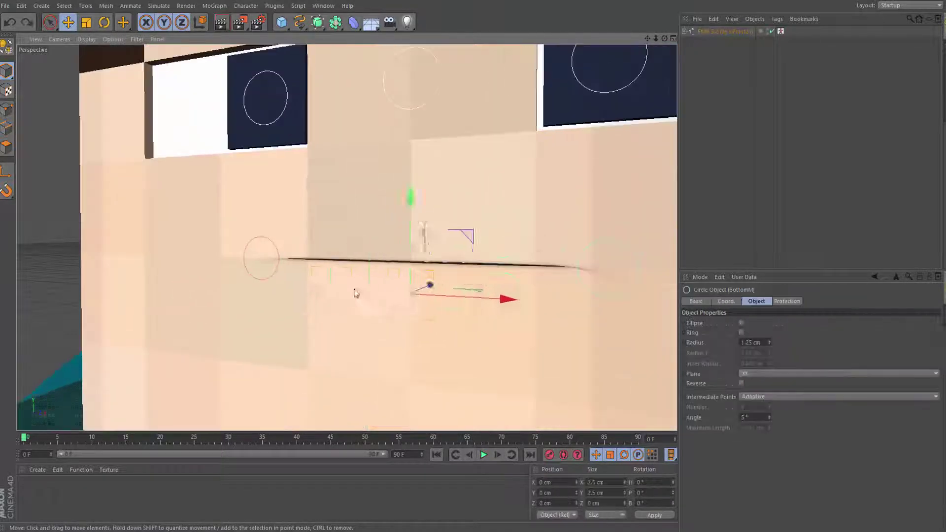
{"action": "left_click_drag", "start_coordinate": [390, 317], "coordinate": [391, 338]}
{"action": "scroll", "coordinate": [391, 338], "scroll_direction": "down", "scroll_amount": 5}
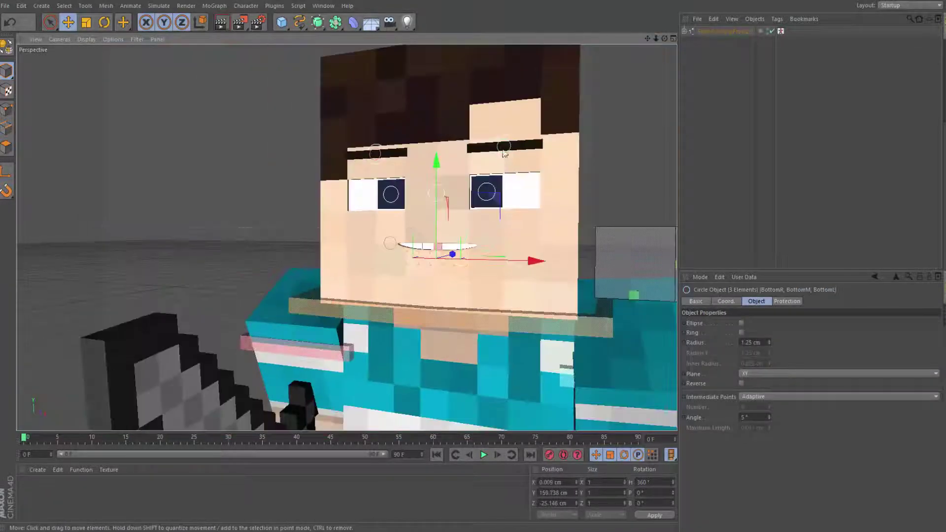
Lower the bend controls of both eyebrows slightly together.
{"action": "left_click", "coordinate": [502, 152]}
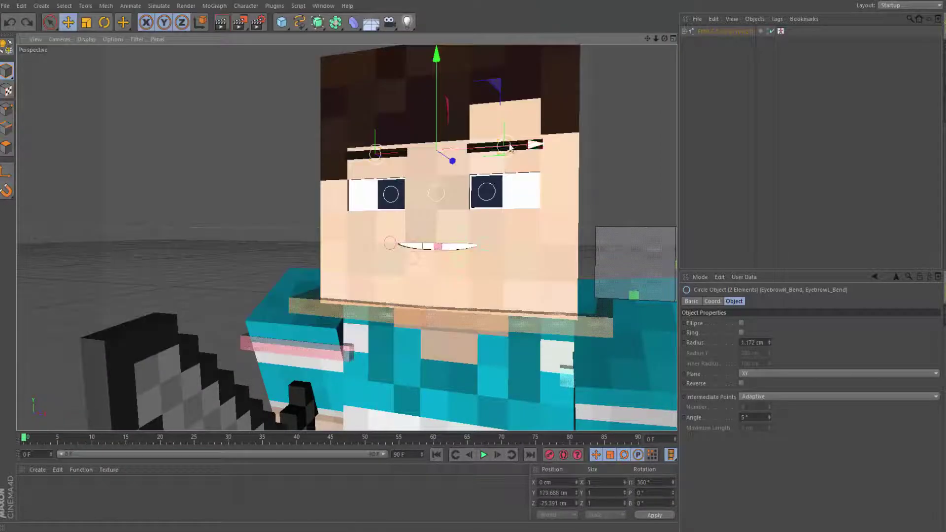
{"action": "left_click", "coordinate": [375, 154]}
{"action": "left_click_drag", "start_coordinate": [508, 154], "coordinate": [509, 162], "text": "shift"}
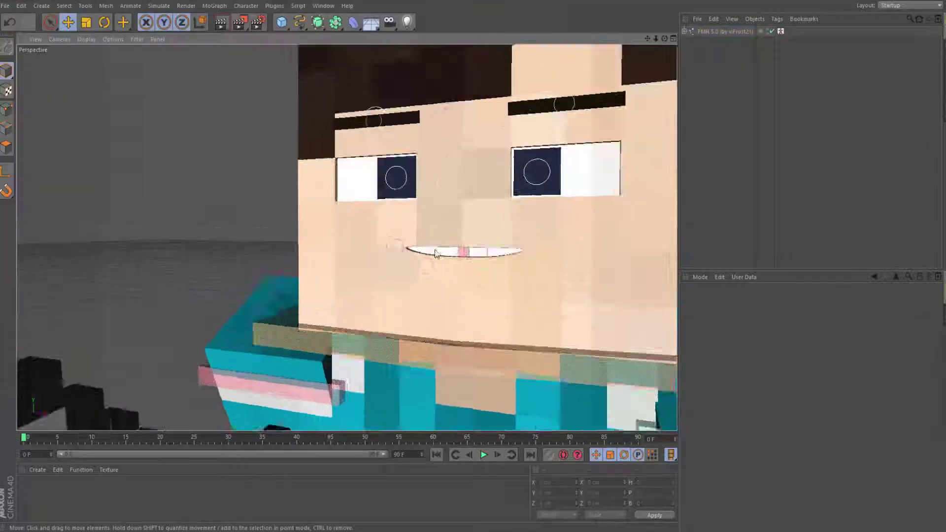
Move the character's left leg control outward so the legs stand slightly apart.
{"action": "scroll", "coordinate": [287, 391], "scroll_direction": "down", "scroll_amount": 3}
{"action": "left_click_drag", "start_coordinate": [287, 390], "coordinate": [540, 258], "text": "alt"}
{"action": "scroll", "coordinate": [541, 257], "scroll_direction": "down", "scroll_amount": 4}
{"action": "left_click_drag", "start_coordinate": [481, 381], "coordinate": [531, 396]}
{"action": "left_click_drag", "start_coordinate": [532, 396], "coordinate": [346, 237], "text": "alt"}
{"action": "middle_click_drag", "start_coordinate": [346, 237], "coordinate": [283, 236], "text": "alt"}
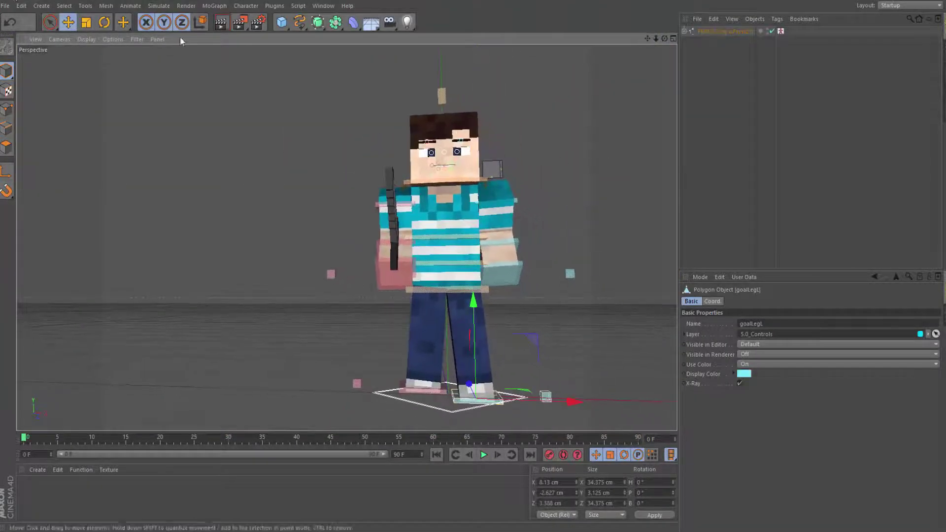
Frame the character's upper body from the front and render a test image in the Picture Viewer.
{"action": "left_click", "coordinate": [240, 22]}
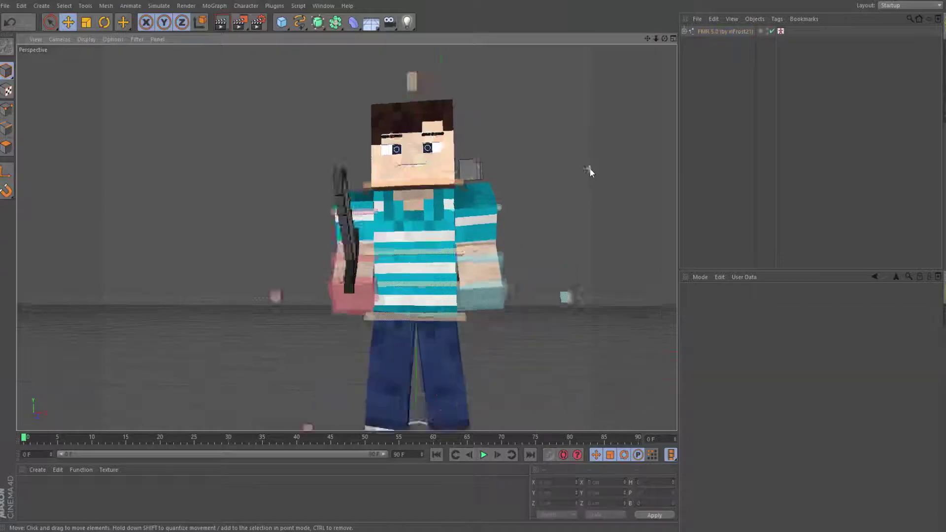
{"action": "scroll", "coordinate": [522, 185], "scroll_direction": "up", "scroll_amount": 5}
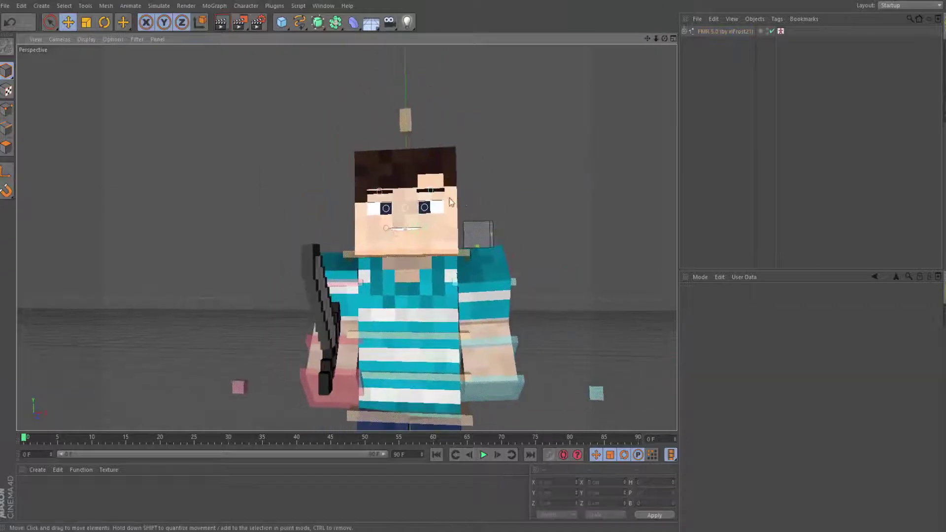
{"action": "left_click", "coordinate": [484, 234]}
{"action": "left_click", "coordinate": [503, 172]}
{"action": "left_click", "coordinate": [244, 24]}
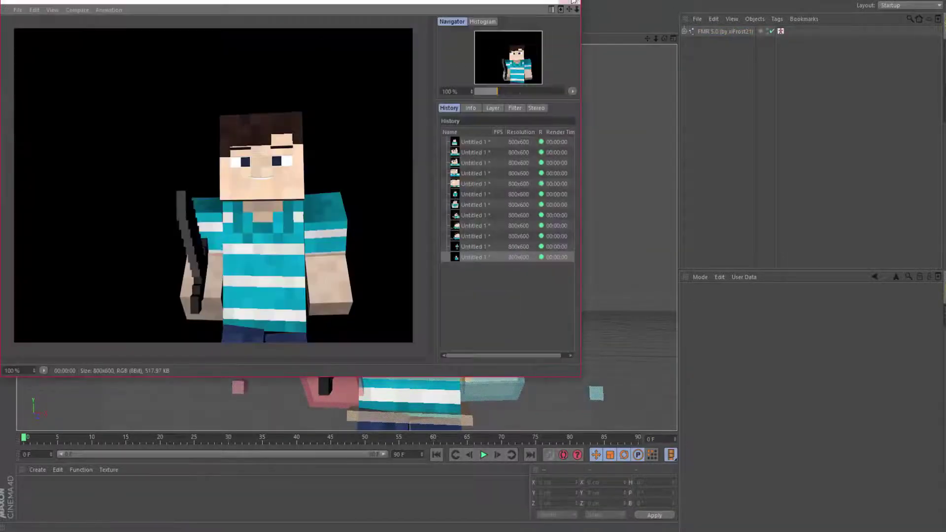
{"action": "left_click", "coordinate": [570, 2]}
Render a closer front view of the character at 1920x1080 to SkywarsRender.png and check the image.
{"action": "left_click", "coordinate": [224, 22]}
{"action": "left_click", "coordinate": [239, 22]}
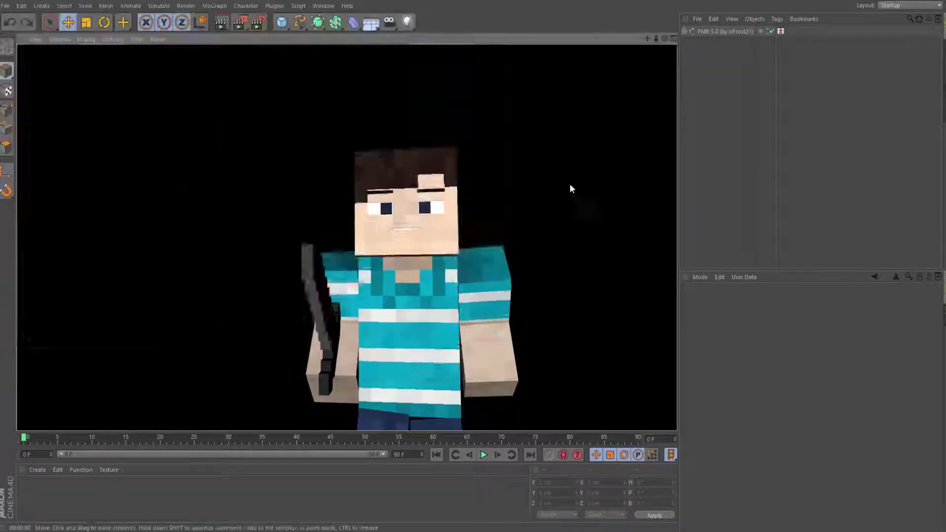
{"action": "scroll", "coordinate": [549, 184], "scroll_direction": "up", "scroll_amount": 3}
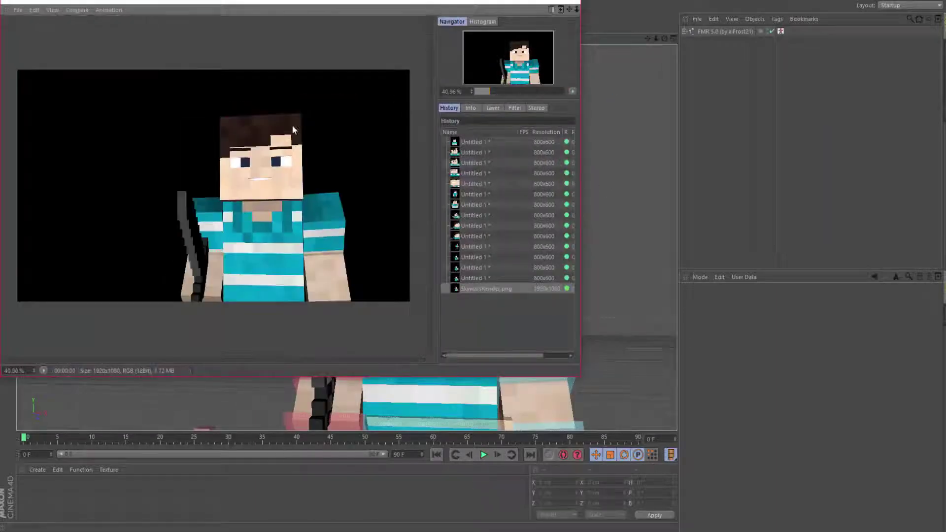
{"action": "double_click", "coordinate": [472, 291]}
{"action": "left_click", "coordinate": [416, 310]}
Switch to Photoshop and create a 1280 x 720 pixel transparent document named Skywars.
{"action": "left_click", "coordinate": [25, 4]}
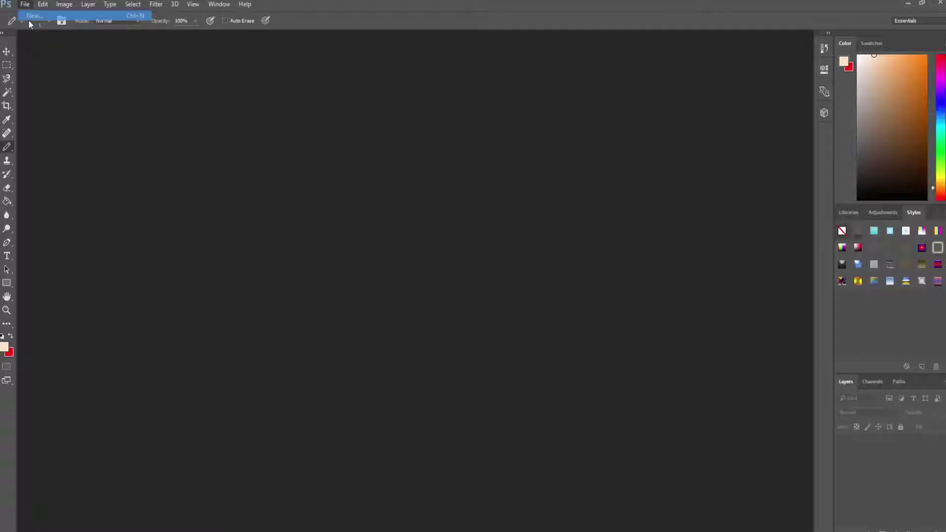
{"action": "type", "text": "Skywars"}
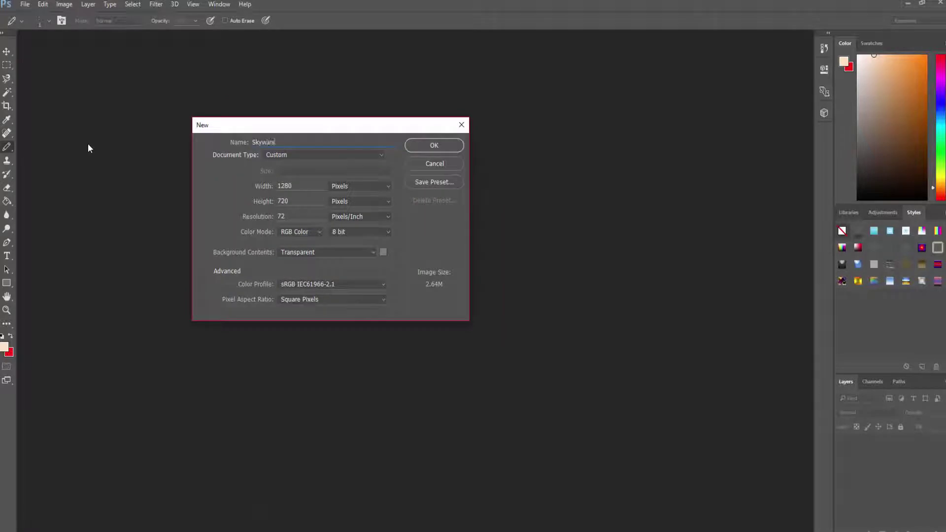
{"action": "key", "text": "Return"}
Paste the Minecraft landscape image and scale and position it to fill the canvas as the background.
{"action": "key", "text": "ctrl+v"}
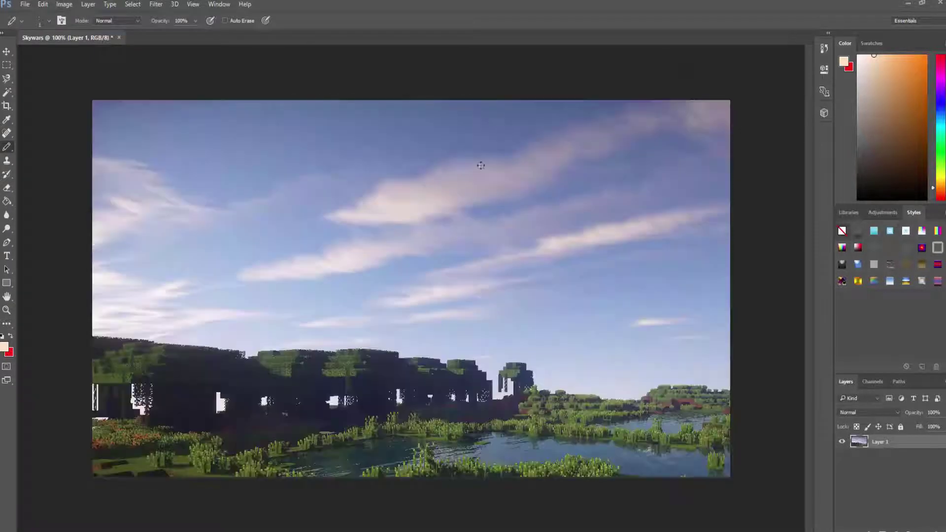
{"action": "left_click_drag", "start_coordinate": [92, 100], "coordinate": [202, 165], "text": "shift"}
{"action": "left_click_drag", "start_coordinate": [370, 289], "coordinate": [207, 133]}
{"action": "left_click", "coordinate": [6, 51]}
{"action": "left_click", "coordinate": [424, 207]}
{"action": "left_click", "coordinate": [133, 4]}
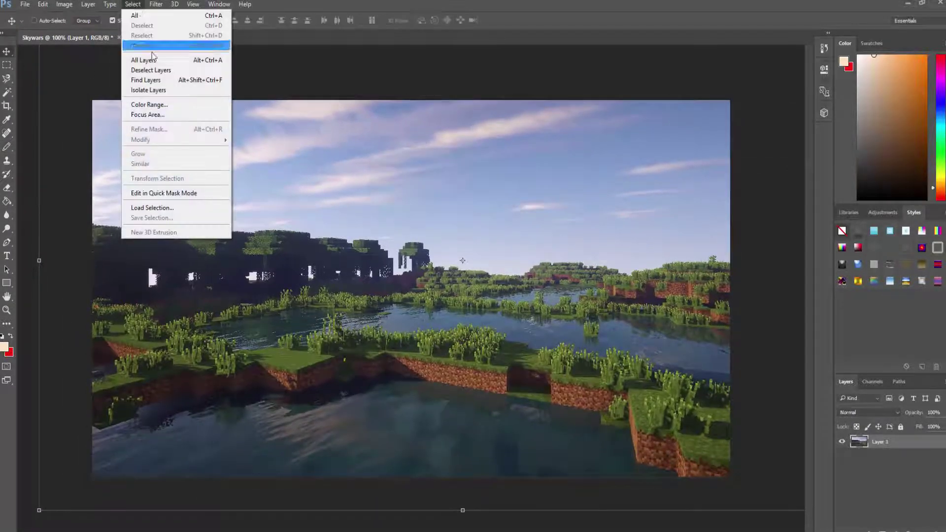
{"action": "mouse_move", "coordinate": [88, 5]}
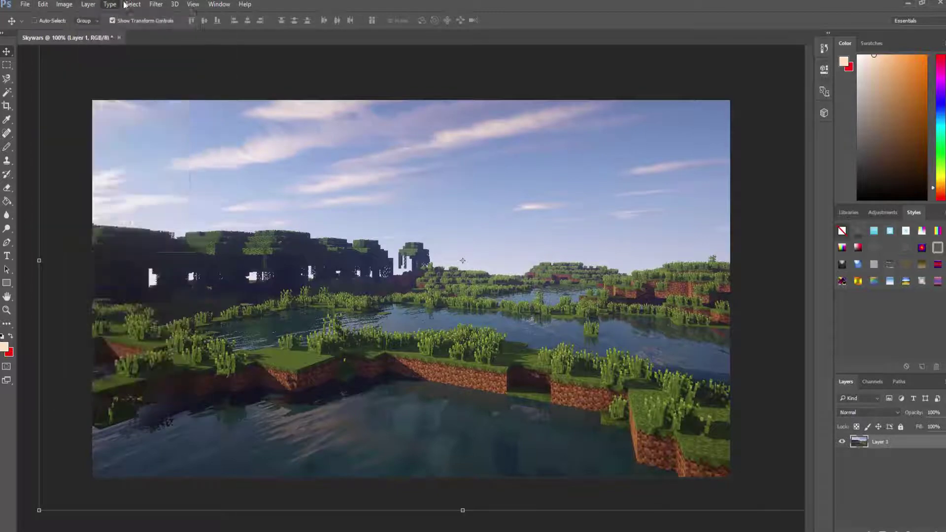
{"action": "left_click", "coordinate": [156, 4]}
{"action": "mouse_move", "coordinate": [222, 130]}
{"action": "left_click", "coordinate": [303, 169]}
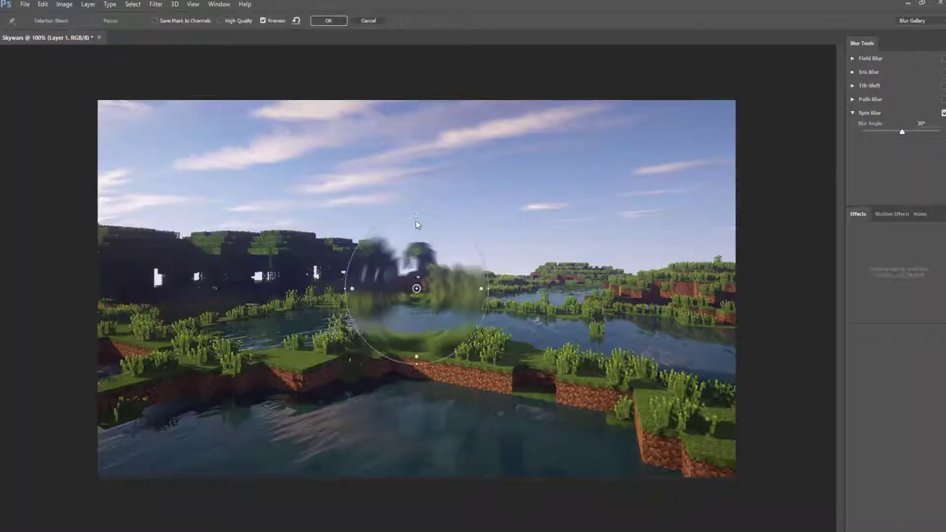
{"action": "left_click_drag", "start_coordinate": [417, 213], "coordinate": [413, 87]}
{"action": "left_click_drag", "start_coordinate": [488, 288], "coordinate": [694, 273]}
{"action": "left_click", "coordinate": [368, 21]}
Apply an Iris Blur to the landscape, enlarging the sharp area so only the outer edges are blurred.
{"action": "left_click", "coordinate": [155, 4]}
{"action": "mouse_move", "coordinate": [226, 131]}
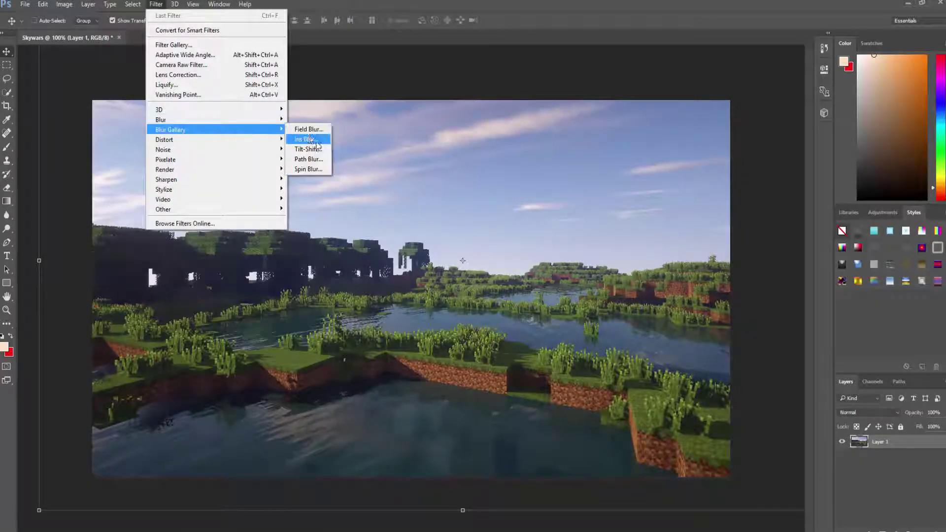
{"action": "left_click", "coordinate": [306, 139]}
{"action": "left_click_drag", "start_coordinate": [418, 154], "coordinate": [417, 68]}
{"action": "key", "text": "Return"}
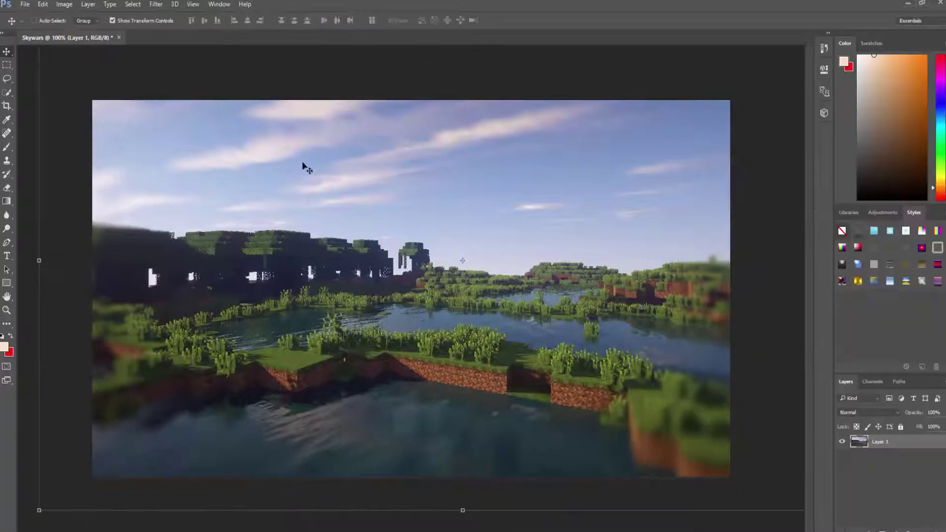
Open SkywarsRender.png from the Renders folder in Documents.
{"action": "left_click", "coordinate": [25, 4]}
{"action": "left_click", "coordinate": [34, 25]}
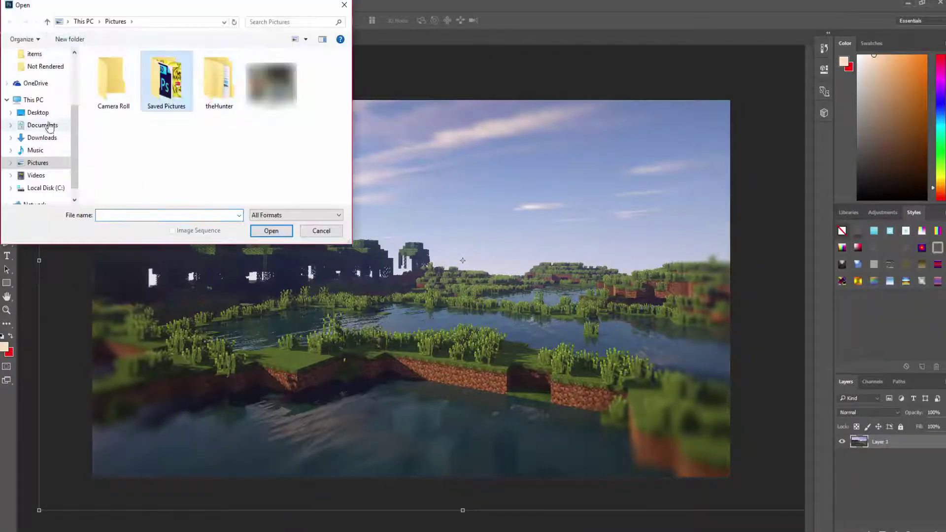
{"action": "left_click", "coordinate": [49, 127]}
{"action": "scroll", "coordinate": [135, 171], "scroll_direction": "down", "scroll_amount": 2}
{"action": "scroll", "coordinate": [132, 157], "scroll_direction": "up", "scroll_amount": 2}
{"action": "double_click", "coordinate": [126, 126]}
{"action": "double_click", "coordinate": [114, 88]}
Place the character render over the landscape in the Skywars document and scale and position it at the image's right edge.
{"action": "left_click_drag", "start_coordinate": [449, 273], "coordinate": [355, 270]}
{"action": "left_click_drag", "start_coordinate": [465, 333], "coordinate": [499, 253]}
{"action": "left_click_drag", "start_coordinate": [390, 191], "coordinate": [389, 178]}
{"action": "left_click_drag", "start_coordinate": [463, 252], "coordinate": [537, 248]}
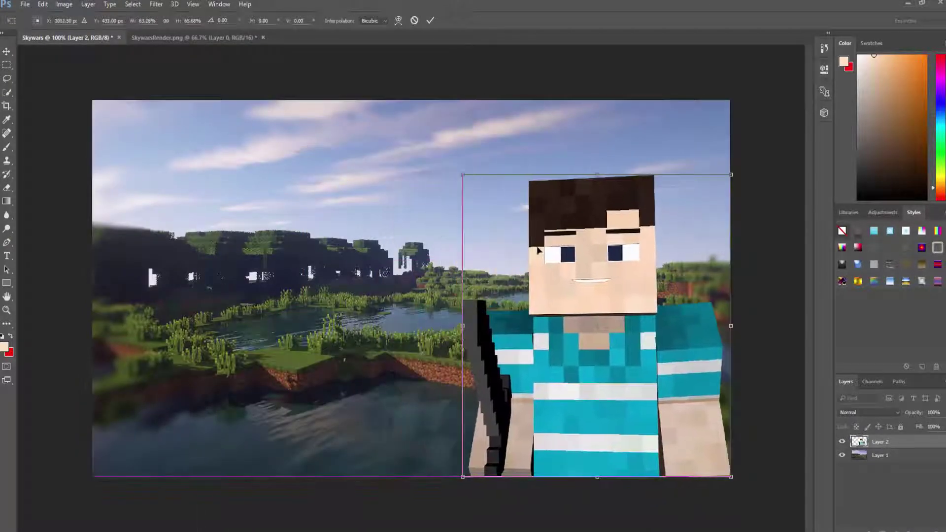
{"action": "key", "text": "v"}
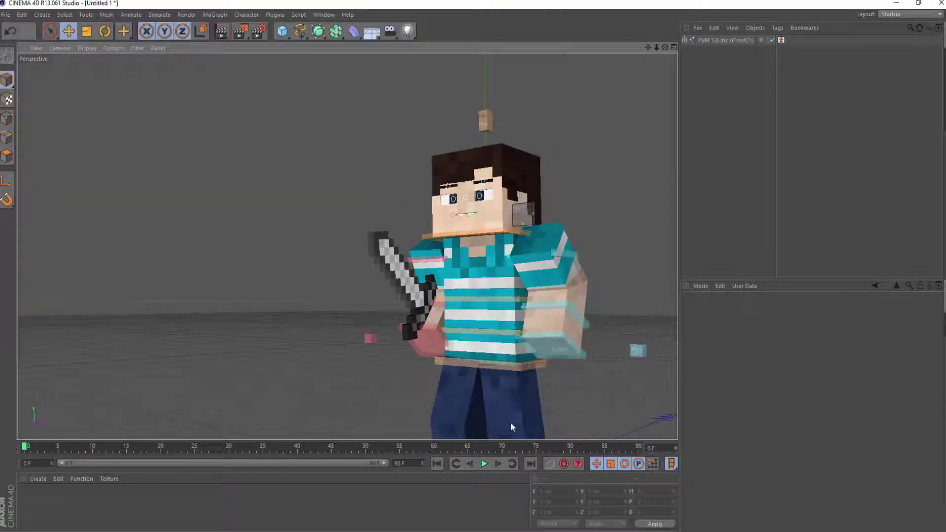
Switch to Cinema 4D and move the character's left leg control sideways to X 9.051 cm.
{"action": "scroll", "coordinate": [511, 422], "scroll_direction": "down", "scroll_amount": 3}
{"action": "left_click", "coordinate": [487, 347]}
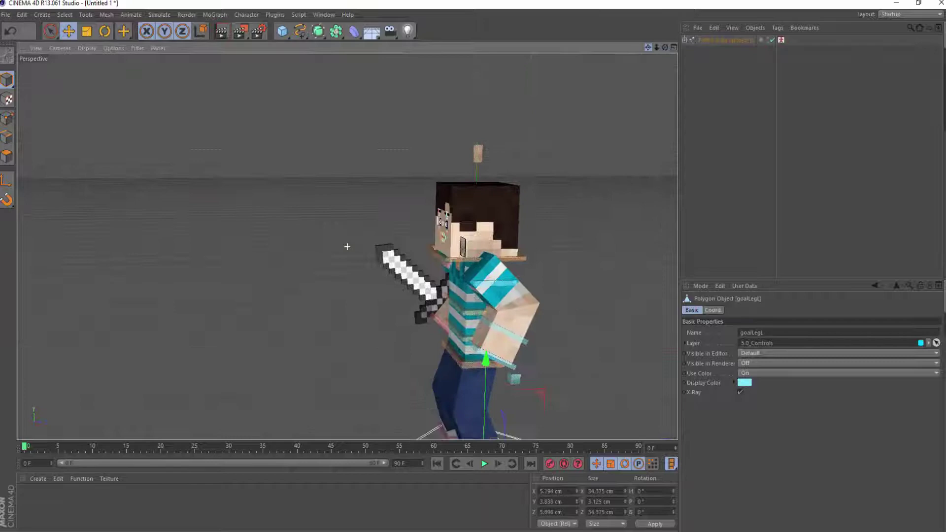
{"action": "left_click_drag", "start_coordinate": [433, 363], "coordinate": [432, 371]}
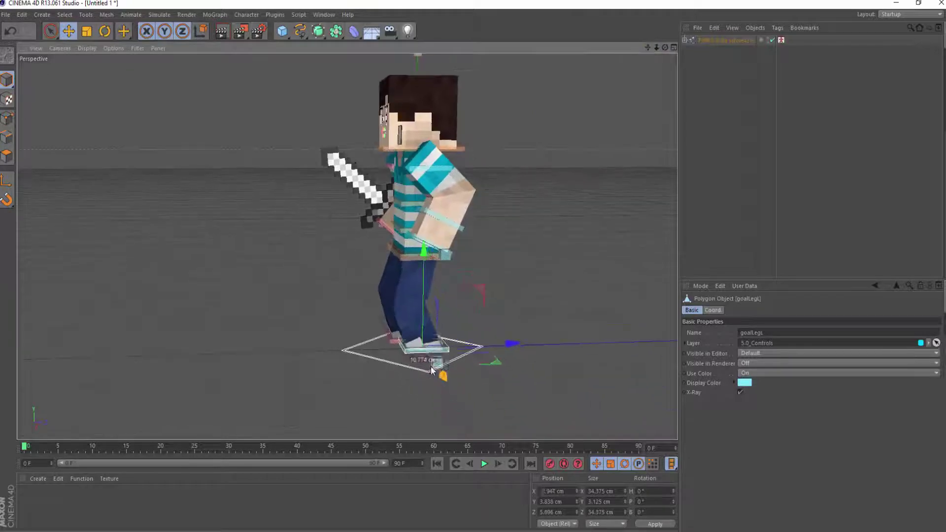
Re-render the character's upper body from a nearly frontal angle, overwriting SkywarsRender.png.
{"action": "left_click_drag", "start_coordinate": [665, 48], "coordinate": [653, 47]}
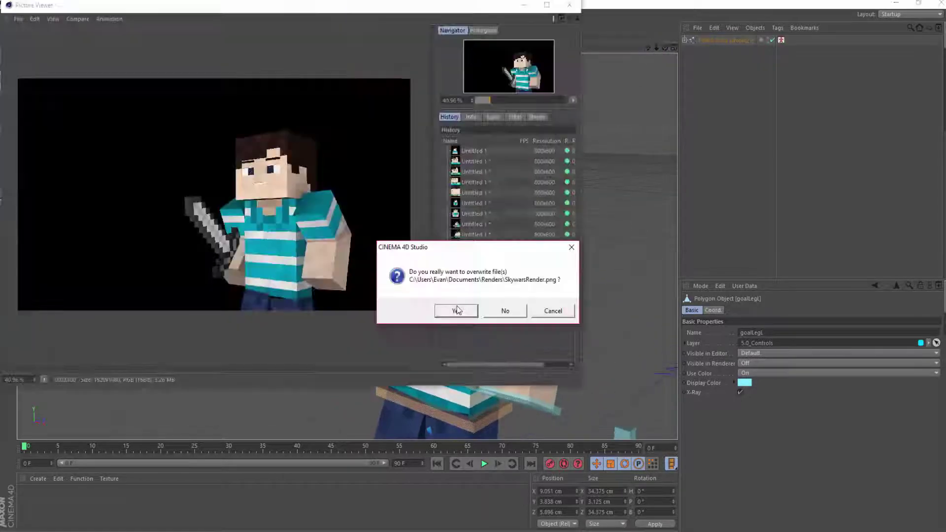
{"action": "left_click", "coordinate": [449, 310]}
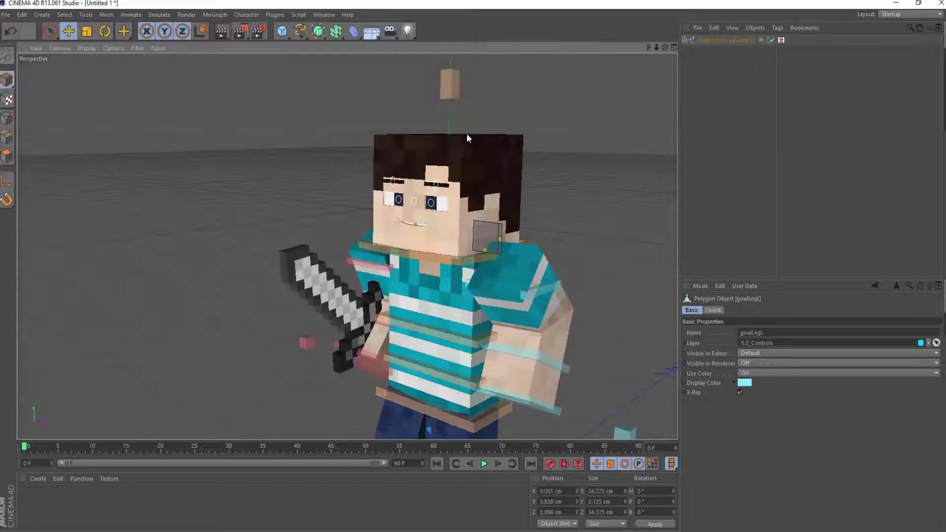
{"action": "left_click_drag", "start_coordinate": [665, 48], "coordinate": [664, 47]}
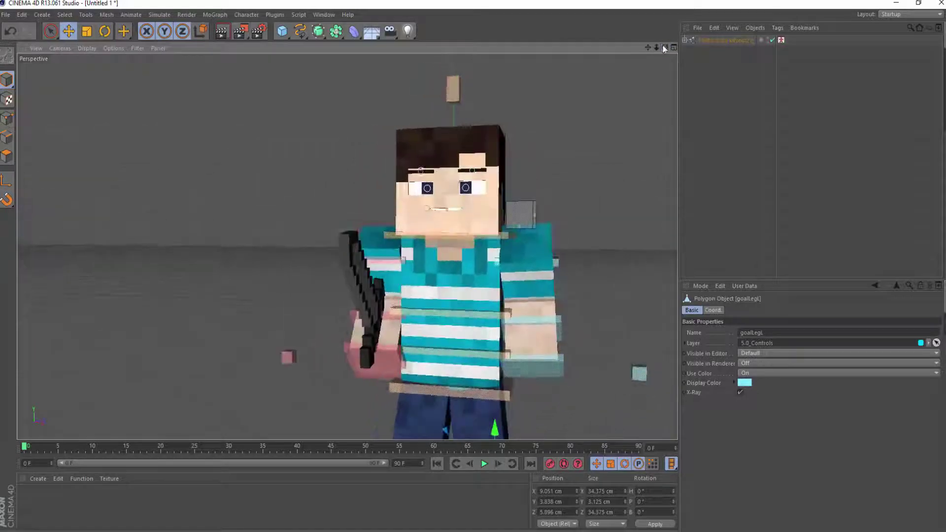
{"action": "left_click", "coordinate": [242, 31]}
{"action": "left_click", "coordinate": [459, 311]}
{"action": "left_click", "coordinate": [569, 5]}
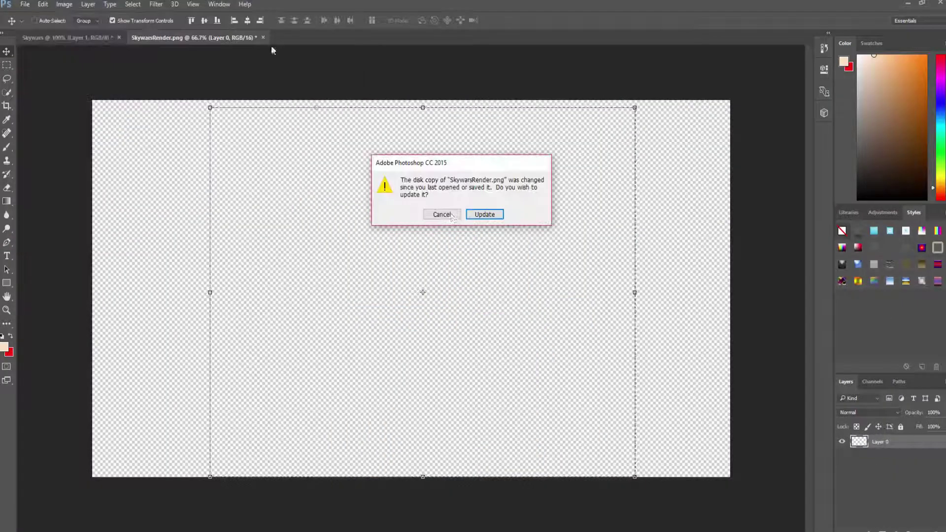
Reload SkywarsRender.png in Photoshop and place the character over the landscape's left side, scaling it down to 74.34%.
{"action": "left_click", "coordinate": [485, 216]}
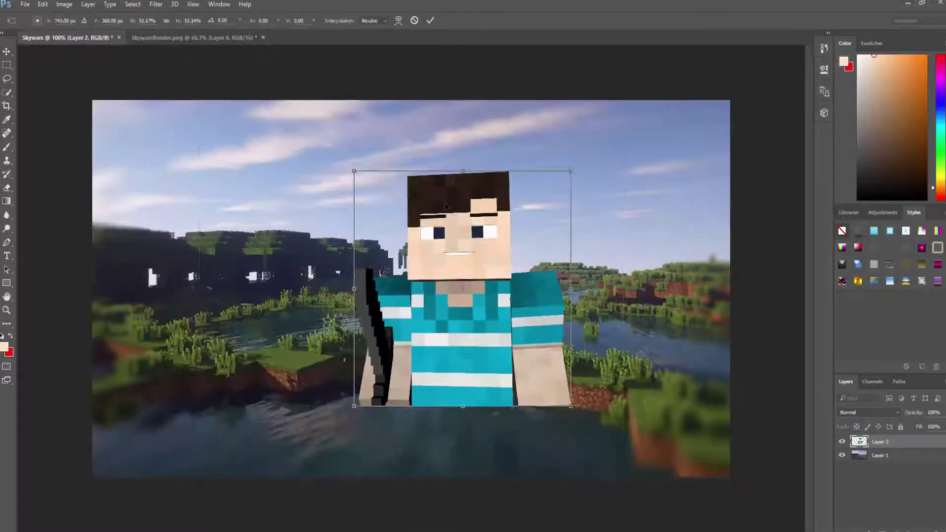
{"action": "left_click_drag", "start_coordinate": [458, 285], "coordinate": [514, 438]}
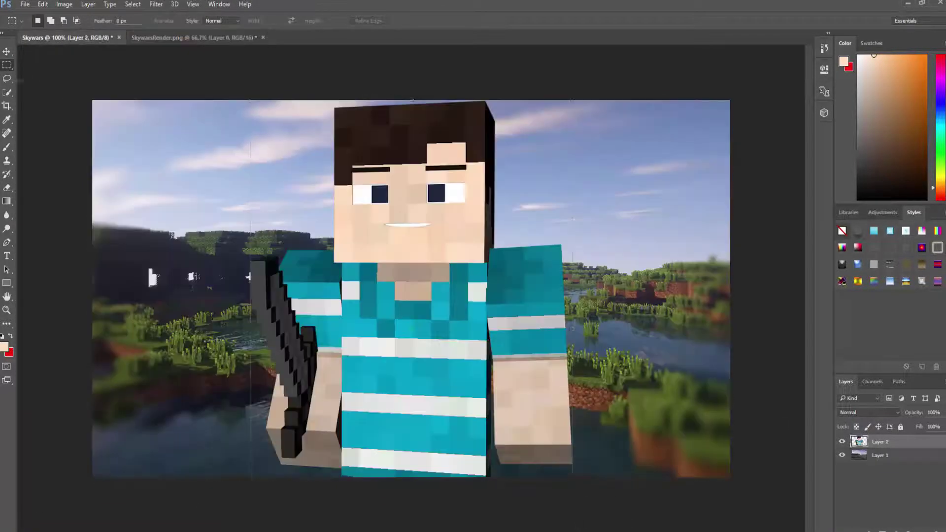
{"action": "key", "text": "ctrl+t"}
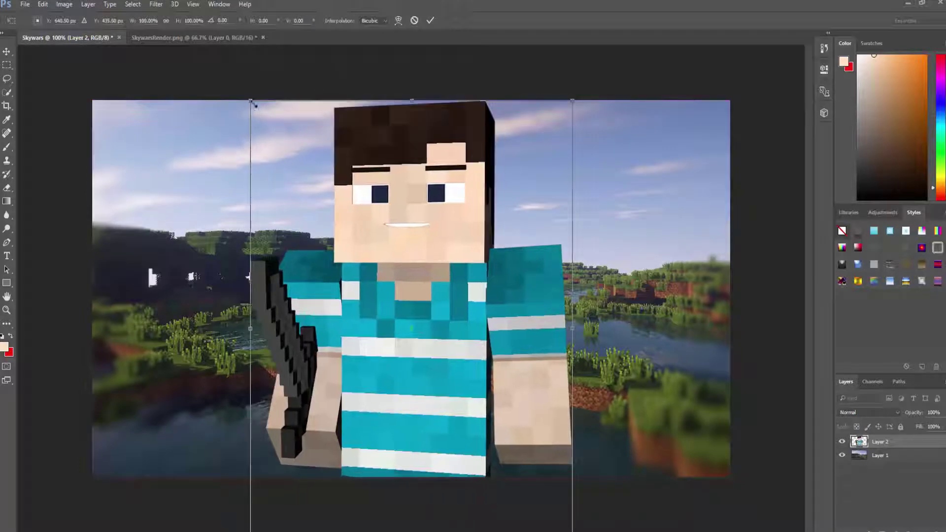
{"action": "left_click_drag", "start_coordinate": [463, 230], "coordinate": [246, 267]}
{"action": "key", "text": "v"}
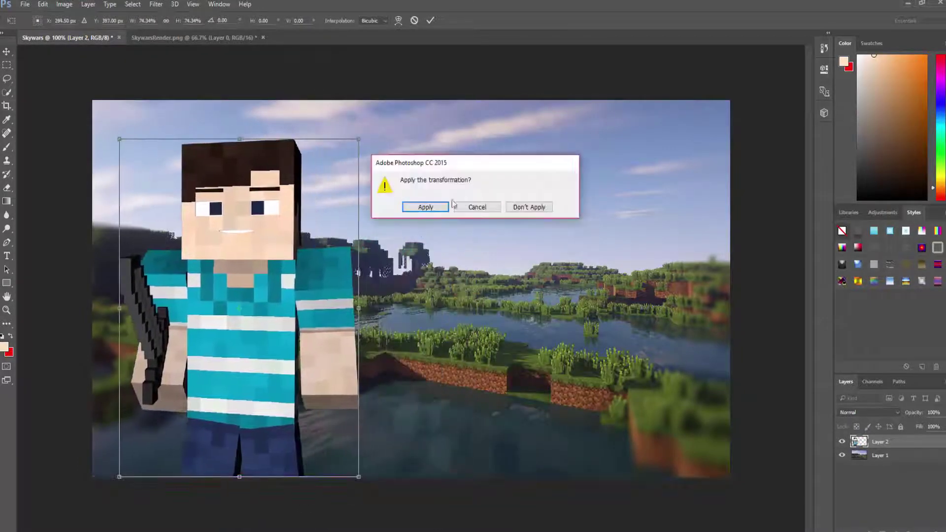
{"action": "key", "text": "Return"}
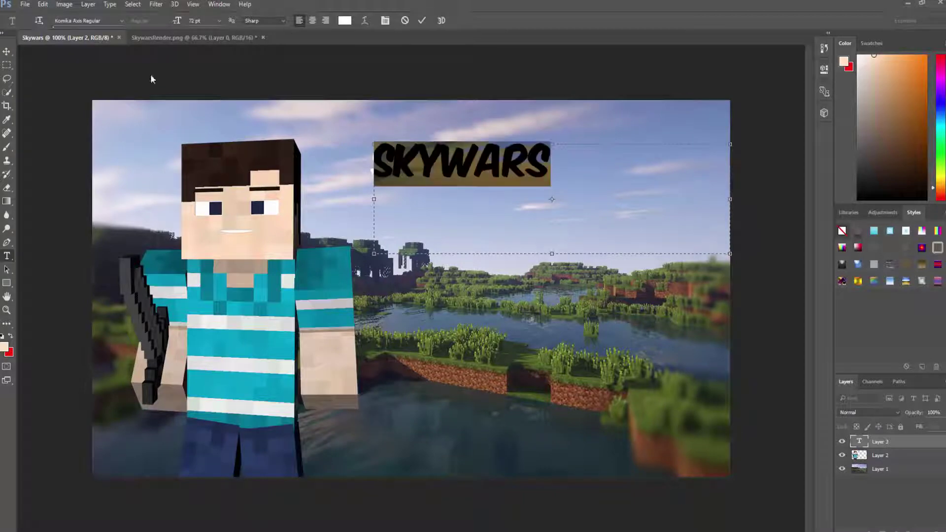
Browse the fonts for the SKYWARS title and set it to OneDirection Medium.
{"action": "left_click", "coordinate": [122, 21]}
{"action": "scroll", "coordinate": [207, 280], "scroll_direction": "down", "scroll_amount": 10}
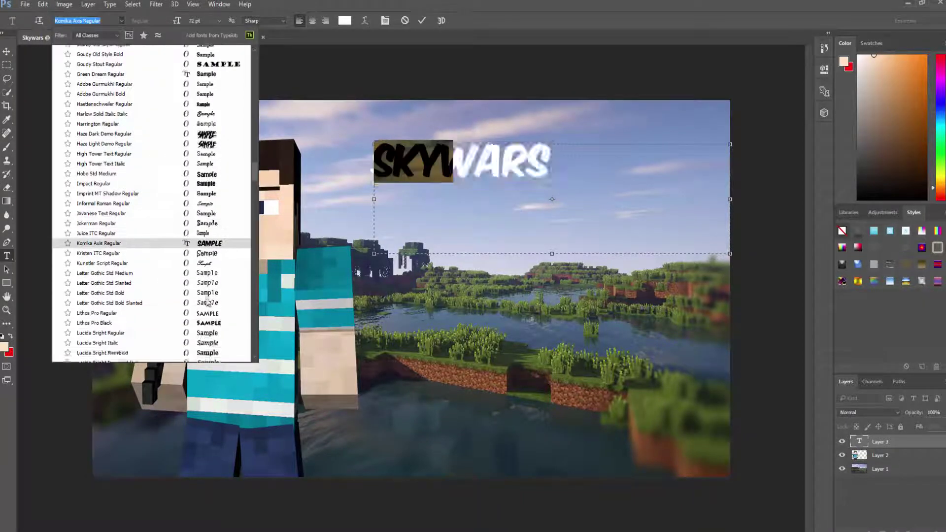
{"action": "scroll", "coordinate": [207, 281], "scroll_direction": "down", "scroll_amount": 20}
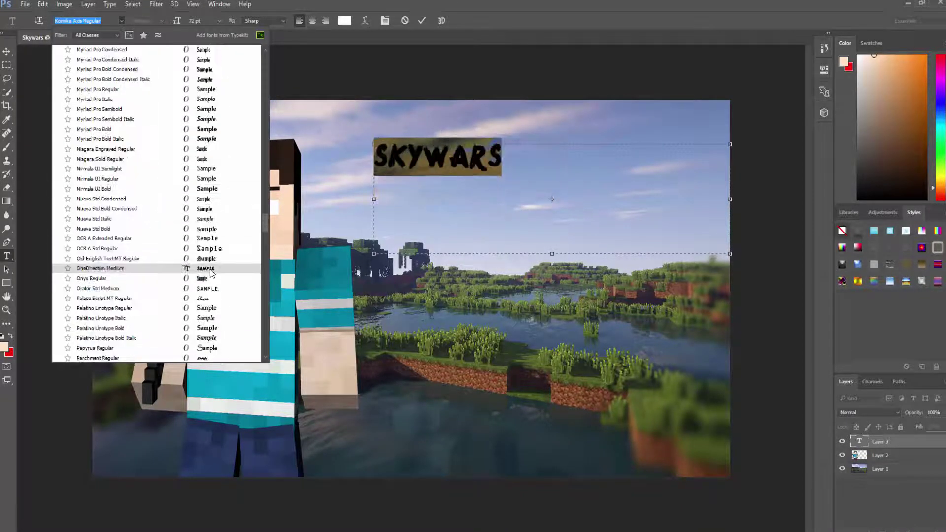
{"action": "scroll", "coordinate": [215, 304], "scroll_direction": "down", "scroll_amount": 10}
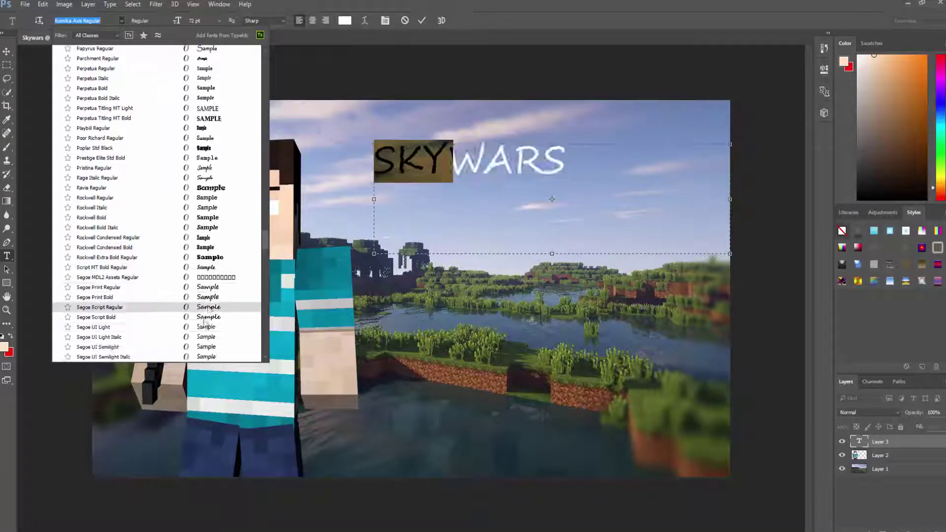
{"action": "scroll", "coordinate": [209, 316], "scroll_direction": "down", "scroll_amount": 15}
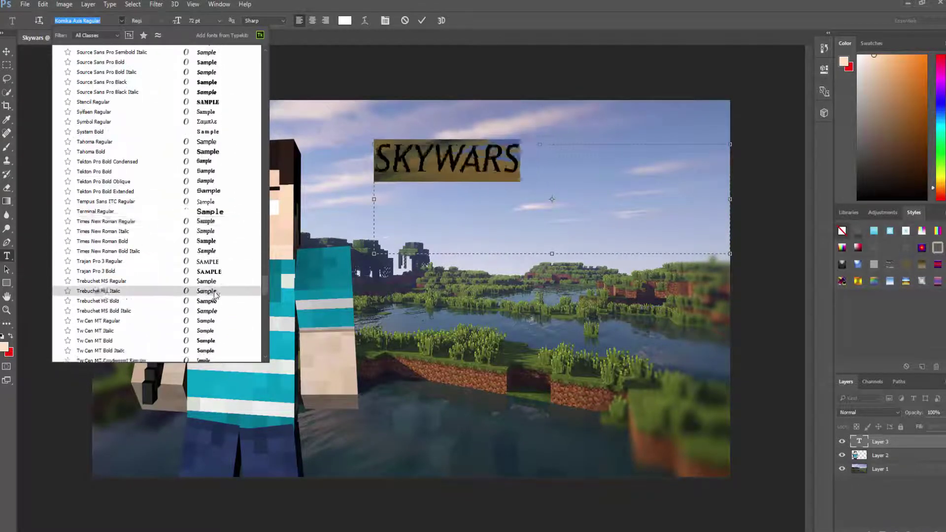
{"action": "scroll", "coordinate": [215, 301], "scroll_direction": "up", "scroll_amount": 20}
{"action": "left_click", "coordinate": [170, 173]}
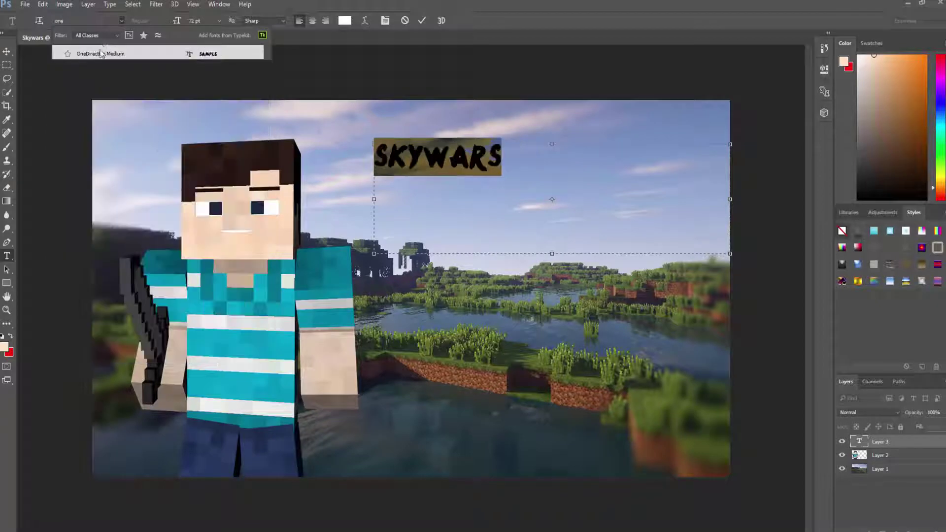
Enlarge the SKYWARS title to 172 pt and move it into the sky beside the character.
{"action": "left_click", "coordinate": [219, 20]}
{"action": "left_click_drag", "start_coordinate": [179, 21], "coordinate": [229, 21]}
{"action": "left_click", "coordinate": [7, 52]}
{"action": "left_click_drag", "start_coordinate": [483, 203], "coordinate": [474, 238]}
Give the title layer a black outside Stroke and a Bevel & Emboss effect with Texture.
{"action": "double_click", "coordinate": [897, 442]}
{"action": "left_click", "coordinate": [513, 273]}
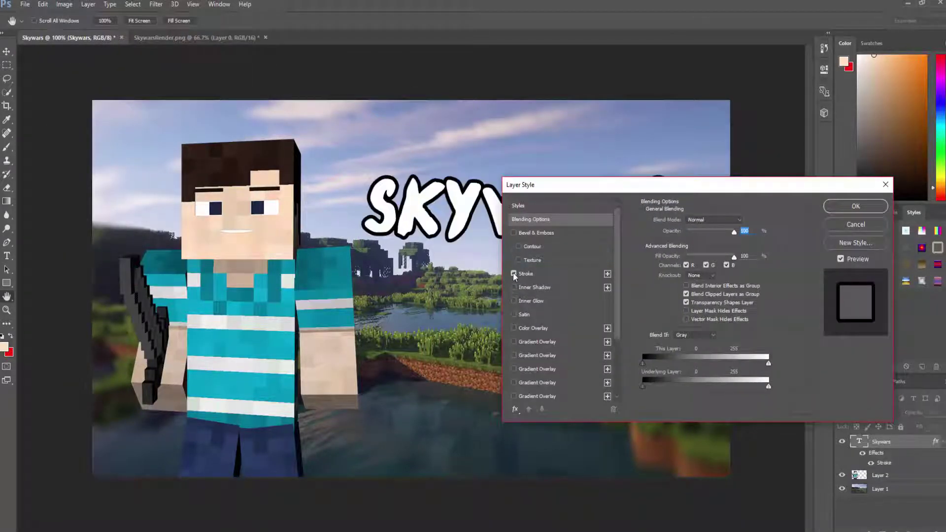
{"action": "left_click", "coordinate": [525, 273]}
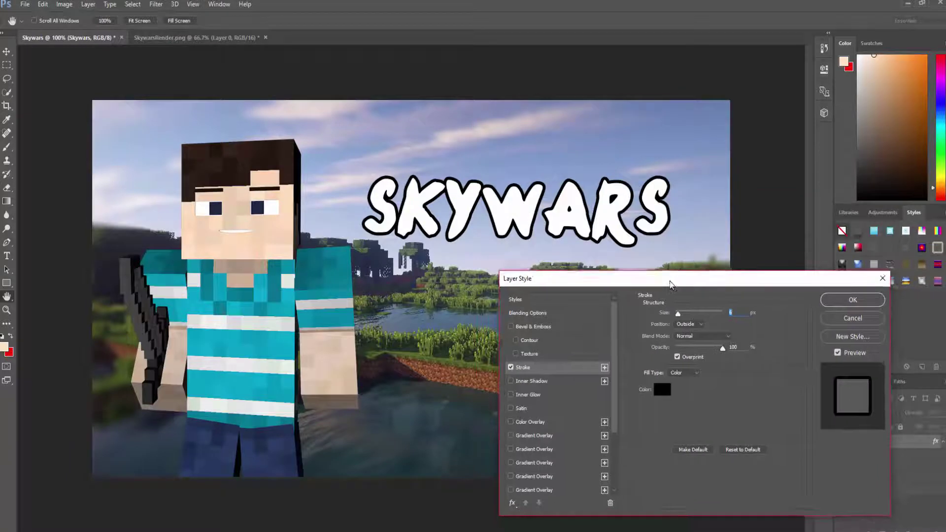
{"action": "left_click", "coordinate": [515, 351]}
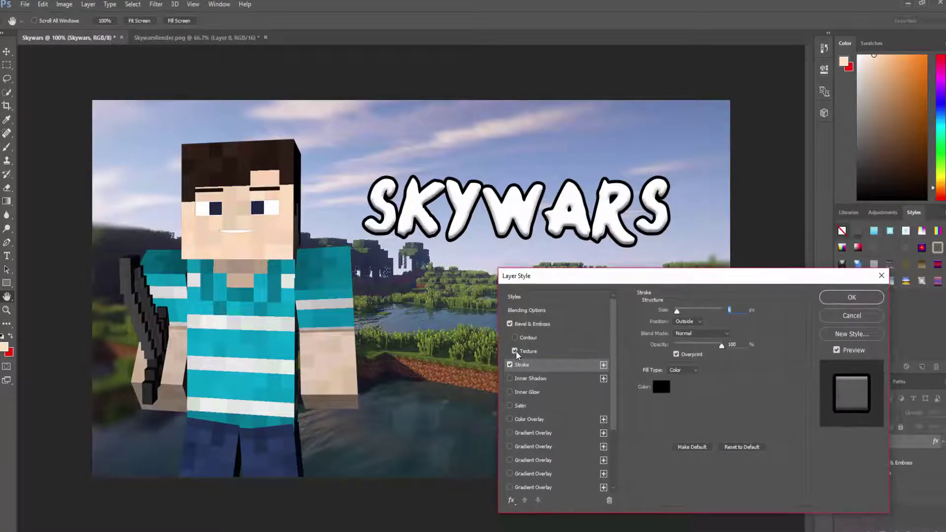
Add a Color Overlay to the title and pick a saturated blue for it.
{"action": "left_click", "coordinate": [510, 419]}
{"action": "left_click", "coordinate": [529, 419]}
{"action": "left_click", "coordinate": [742, 312]}
{"action": "left_click_drag", "start_coordinate": [509, 247], "coordinate": [539, 284]}
{"action": "left_click", "coordinate": [558, 330]}
{"action": "left_click_drag", "start_coordinate": [581, 311], "coordinate": [583, 356]}
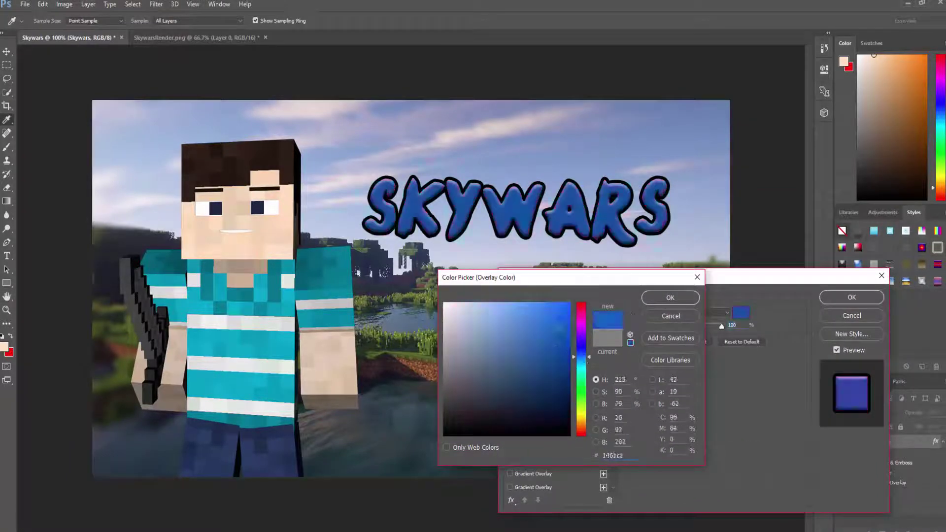
{"action": "left_click", "coordinate": [562, 305]}
{"action": "left_click", "coordinate": [670, 298]}
Lower the title's Color Overlay opacity, enable a Gradient Overlay and start its gradient from the first preset.
{"action": "left_click", "coordinate": [510, 433]}
{"action": "left_click_drag", "start_coordinate": [721, 327], "coordinate": [690, 325]}
{"action": "left_click", "coordinate": [533, 433]}
{"action": "left_click", "coordinate": [702, 336]}
{"action": "left_click", "coordinate": [687, 187]}
{"action": "left_click_drag", "start_coordinate": [718, 142], "coordinate": [739, 272]}
{"action": "left_click", "coordinate": [726, 305]}
{"action": "left_click", "coordinate": [742, 305]}
{"action": "left_click", "coordinate": [662, 305]}
Colour the title's gradient from aqua green to magenta, apply the layer style and move the title slightly higher.
{"action": "left_click", "coordinate": [657, 445]}
{"action": "left_click", "coordinate": [710, 485]}
{"action": "left_click", "coordinate": [566, 304]}
{"action": "left_click_drag", "start_coordinate": [582, 318], "coordinate": [582, 377]}
{"action": "left_click", "coordinate": [670, 297]}
{"action": "double_click", "coordinate": [848, 444]}
{"action": "left_click", "coordinate": [582, 327]}
{"action": "left_click", "coordinate": [670, 298]}
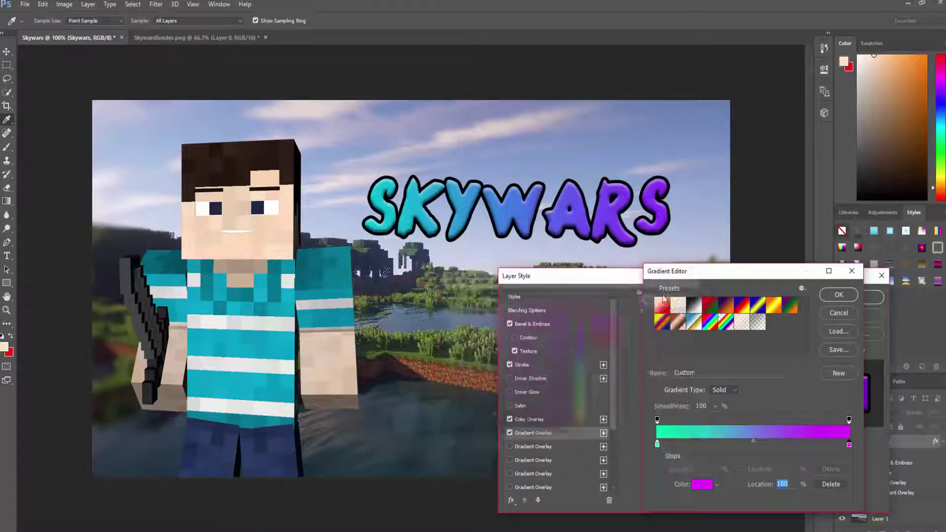
{"action": "left_click", "coordinate": [845, 295]}
{"action": "left_click", "coordinate": [852, 296]}
{"action": "left_click_drag", "start_coordinate": [454, 249], "coordinate": [463, 209]}
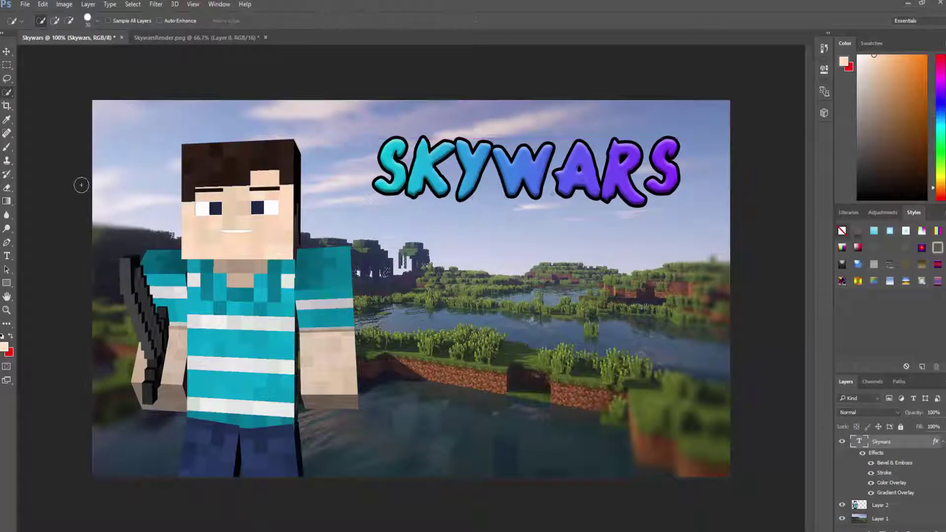
Add Brightness/Contrast and Hue/Saturation adjustment layers above the title to intensify the thumbnail's contrast and colours.
{"action": "left_click", "coordinate": [896, 530]}
{"action": "left_click", "coordinate": [882, 346]}
{"action": "left_click_drag", "start_coordinate": [740, 124], "coordinate": [761, 155]}
{"action": "left_click", "coordinate": [885, 530]}
{"action": "left_click", "coordinate": [838, 410]}
{"action": "left_click", "coordinate": [795, 66]}
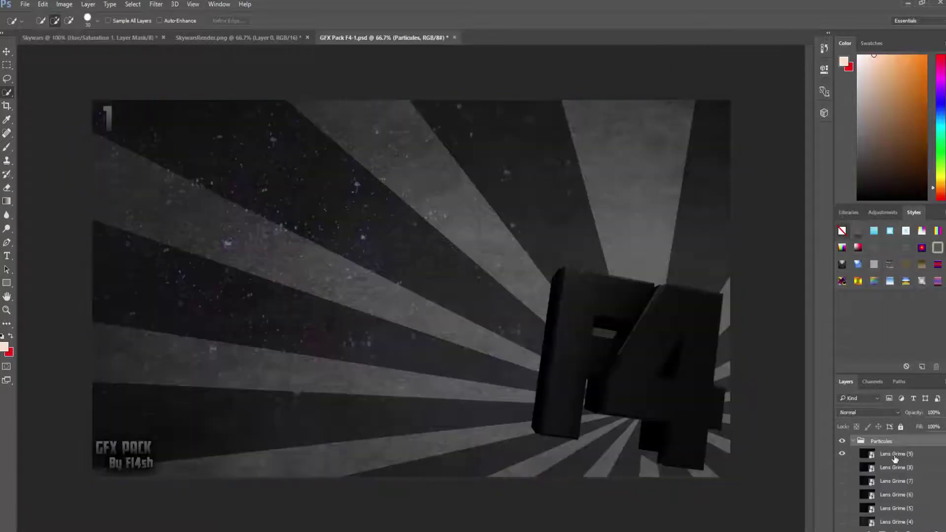
Duplicate the Lens Grime (9) layer from GFX Pack F4-1.psd into the Skywars document.
{"action": "right_click", "coordinate": [896, 454]}
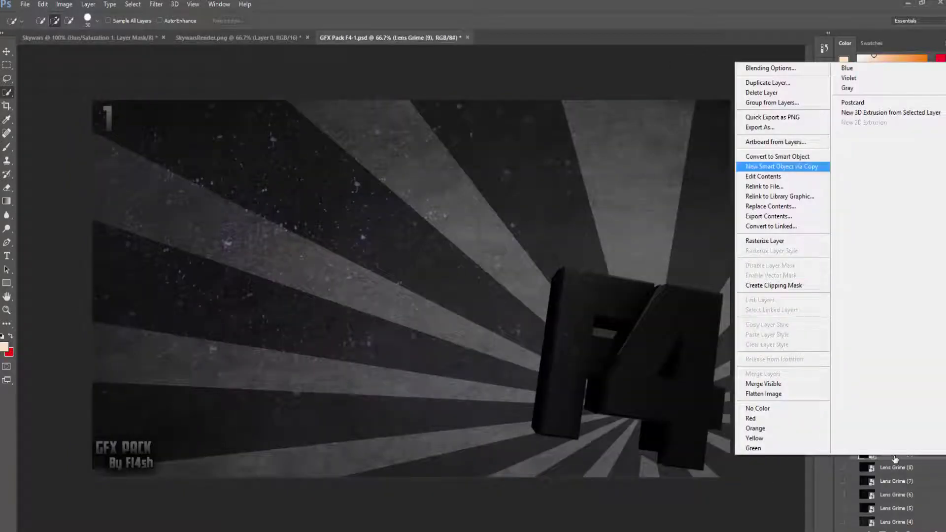
{"action": "left_click", "coordinate": [768, 82]}
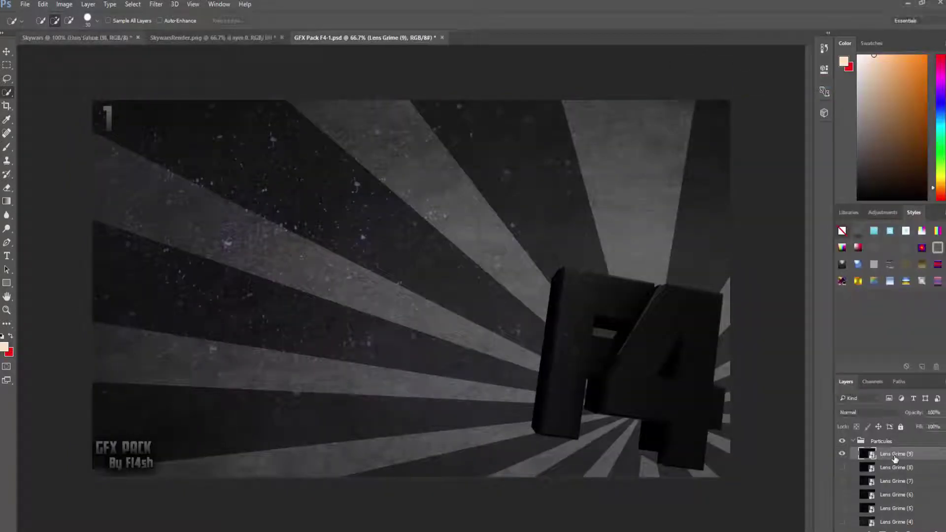
{"action": "key", "text": "ctrl+Tab"}
Select the black background of the Lens Grime (9) layer with the Magic Wand and erase it with a soft eraser.
{"action": "right_click", "coordinate": [7, 92]}
{"action": "left_click", "coordinate": [45, 103]}
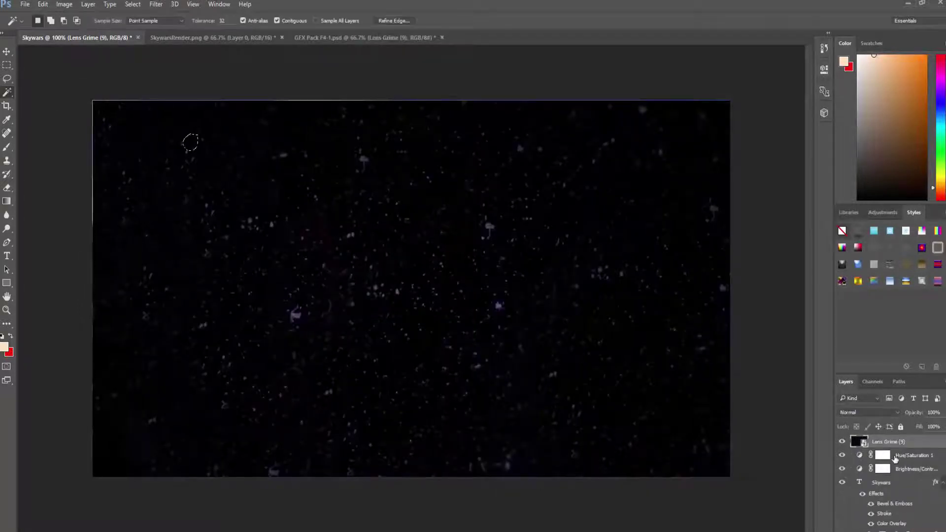
{"action": "key", "text": "e"}
{"action": "right_click", "coordinate": [195, 240]}
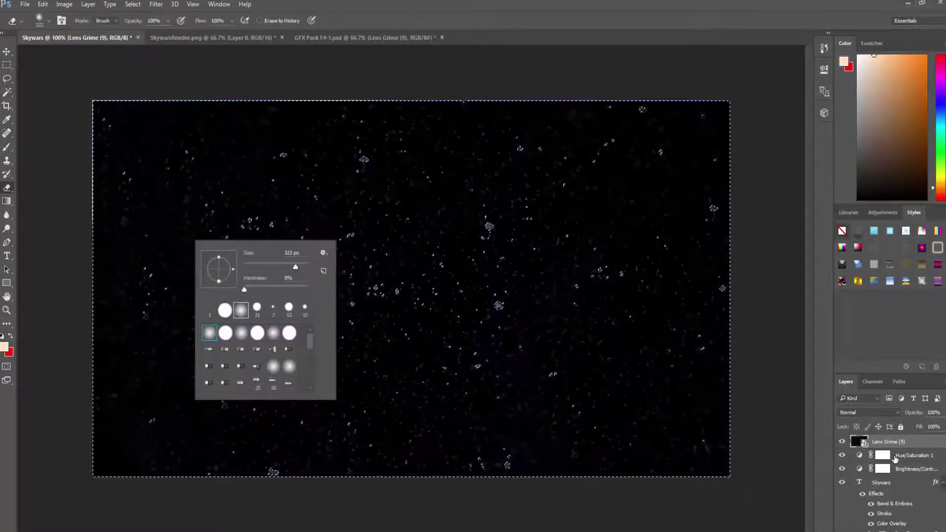
{"action": "left_click", "coordinate": [261, 138]}
{"action": "left_click", "coordinate": [454, 213]}
{"action": "mouse_move", "coordinate": [256, 138]}
{"action": "left_mouse_down"}
{"action": "mouse_move", "coordinate": [152, 193]}
{"action": "mouse_move", "coordinate": [444, 438]}
{"action": "left_mouse_up"}
{"action": "right_click", "coordinate": [519, 383]}
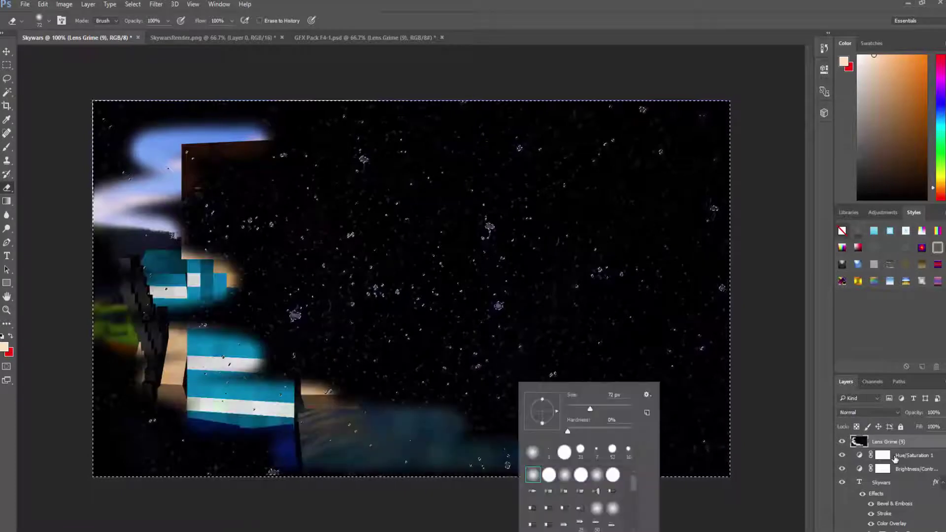
{"action": "left_click_drag", "start_coordinate": [591, 409], "coordinate": [595, 409]}
{"action": "mouse_move", "coordinate": [714, 395]}
{"action": "left_mouse_down"}
{"action": "mouse_move", "coordinate": [488, 441]}
{"action": "mouse_move", "coordinate": [266, 212]}
{"action": "mouse_move", "coordinate": [116, 441]}
{"action": "mouse_move", "coordinate": [739, 294]}
{"action": "mouse_move", "coordinate": [487, 240]}
{"action": "left_mouse_up"}
Clear the selection, shift the particles, delete the Lens Grime (9) layer and close GFX Pack F4-1.psd.
{"action": "key", "text": "w"}
{"action": "right_click", "coordinate": [352, 231]}
{"action": "left_click", "coordinate": [367, 237]}
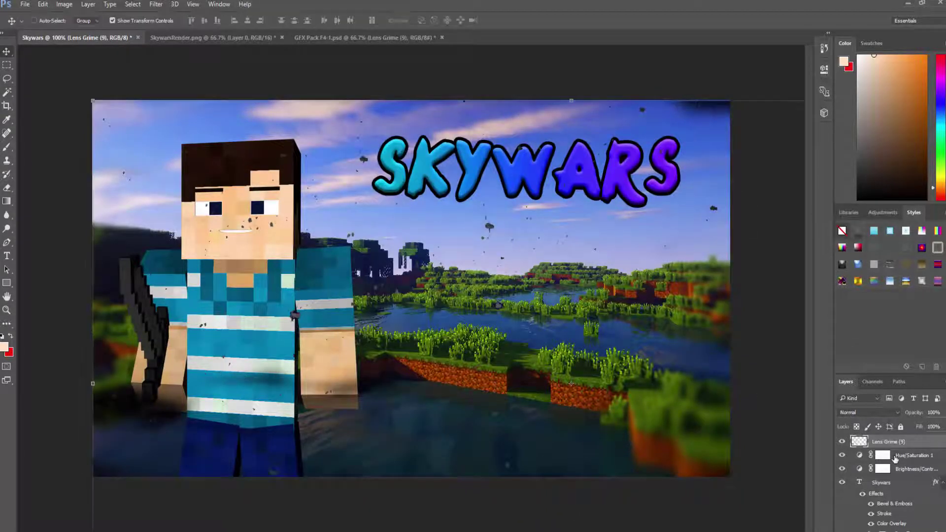
{"action": "left_click_drag", "start_coordinate": [349, 167], "coordinate": [262, 166]}
{"action": "key", "text": "Delete"}
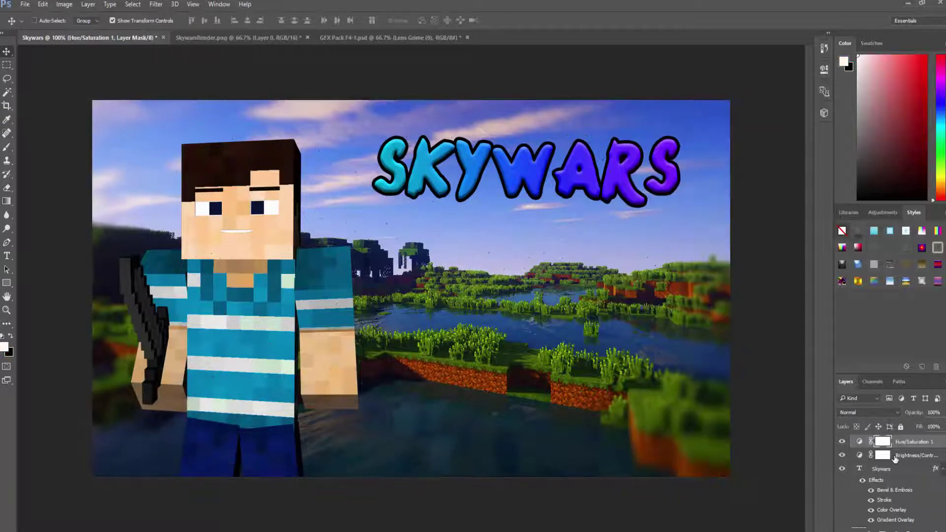
{"action": "left_click", "coordinate": [468, 37]}
{"action": "left_click", "coordinate": [463, 207]}
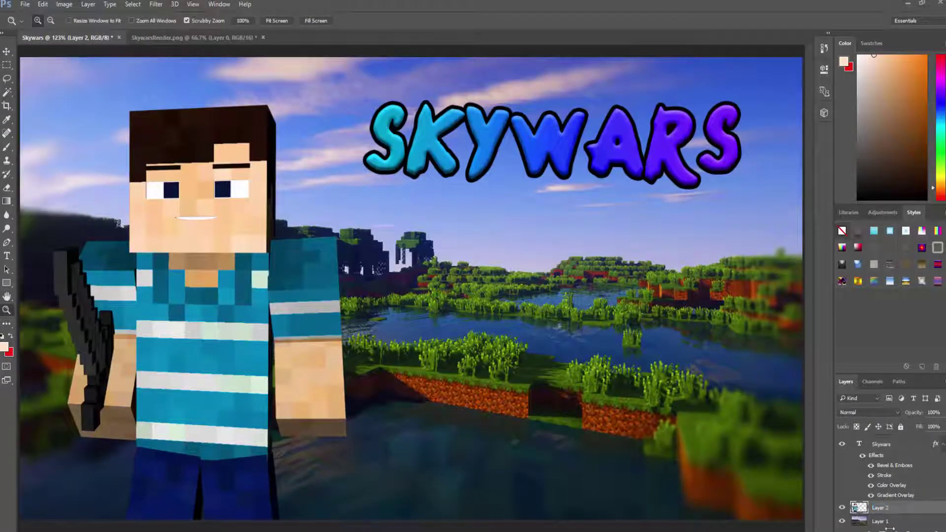
Add an Outer Glow to the character on Layer 2, choosing a new glow colour and adjusting its opacity.
{"action": "double_click", "coordinate": [871, 512]}
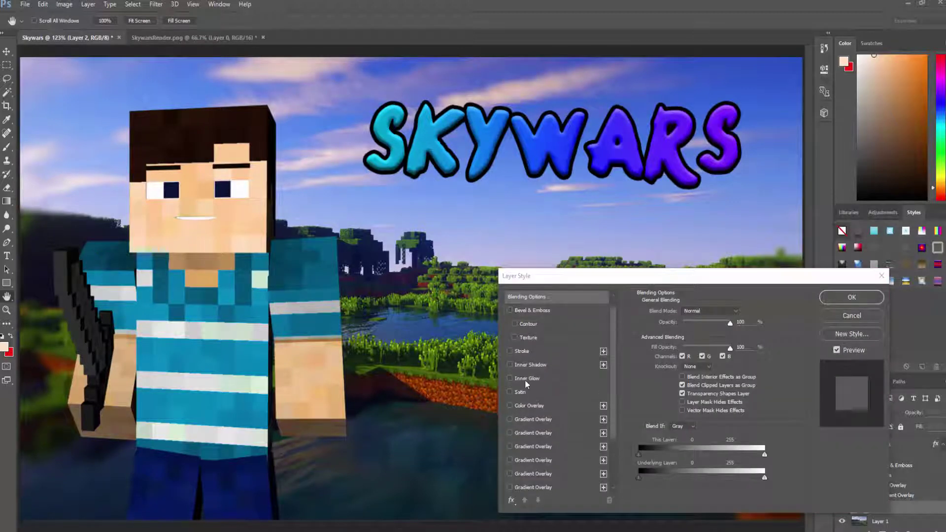
{"action": "left_click", "coordinate": [526, 472]}
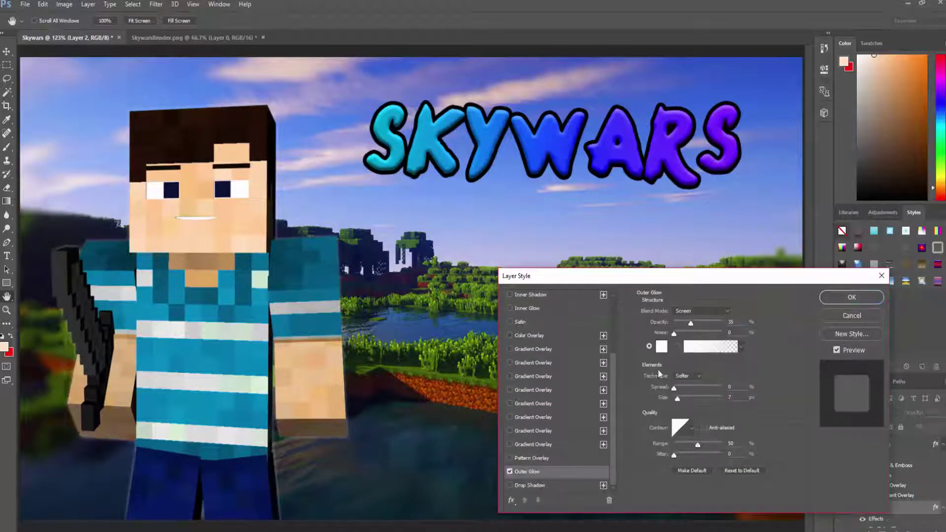
{"action": "left_click", "coordinate": [664, 347]}
{"action": "left_click_drag", "start_coordinate": [558, 318], "coordinate": [587, 384]}
{"action": "left_click", "coordinate": [584, 364]}
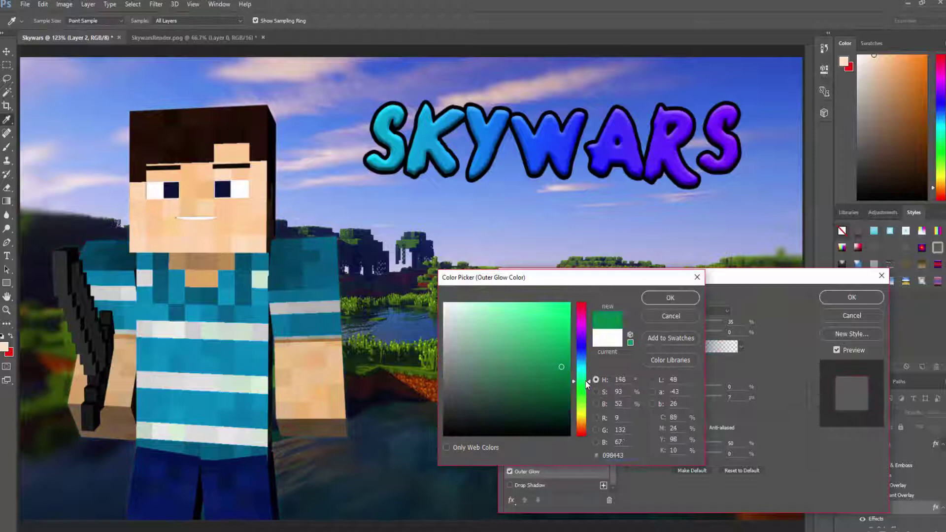
{"action": "left_click", "coordinate": [655, 299]}
{"action": "left_click_drag", "start_coordinate": [690, 322], "coordinate": [686, 320]}
Add a Drop Shadow to the character with distance 12 px, size 13 px and a raised spread.
{"action": "left_click", "coordinate": [510, 485]}
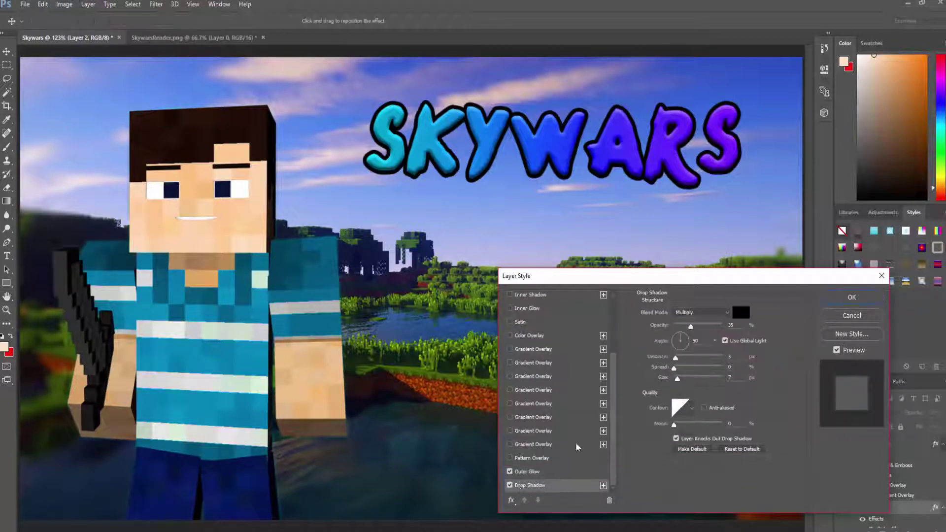
{"action": "left_click_drag", "start_coordinate": [678, 359], "coordinate": [698, 368]}
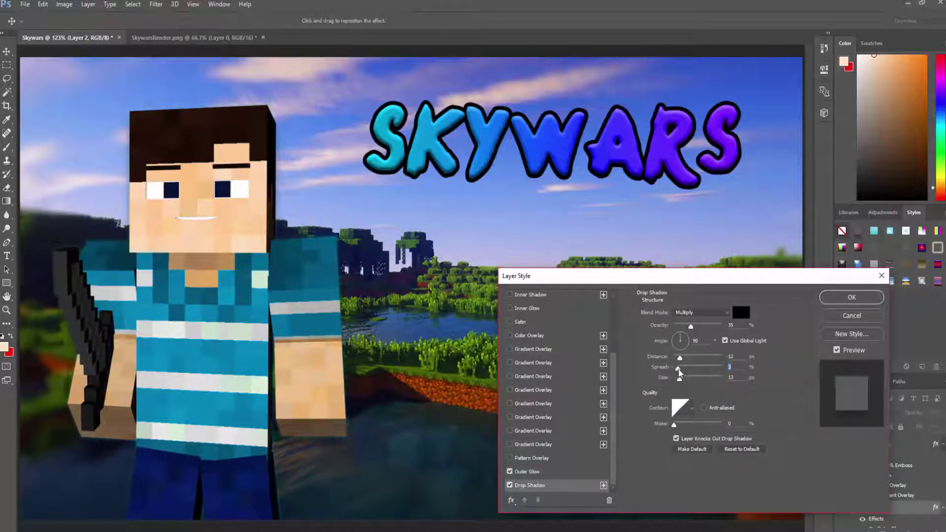
{"action": "key", "text": "Return"}
Compare the title with and without its Bevel & Emboss effect, leaving the effect enabled.
{"action": "key", "text": "z"}
{"action": "scroll", "coordinate": [887, 484], "scroll_direction": "up", "scroll_amount": 2}
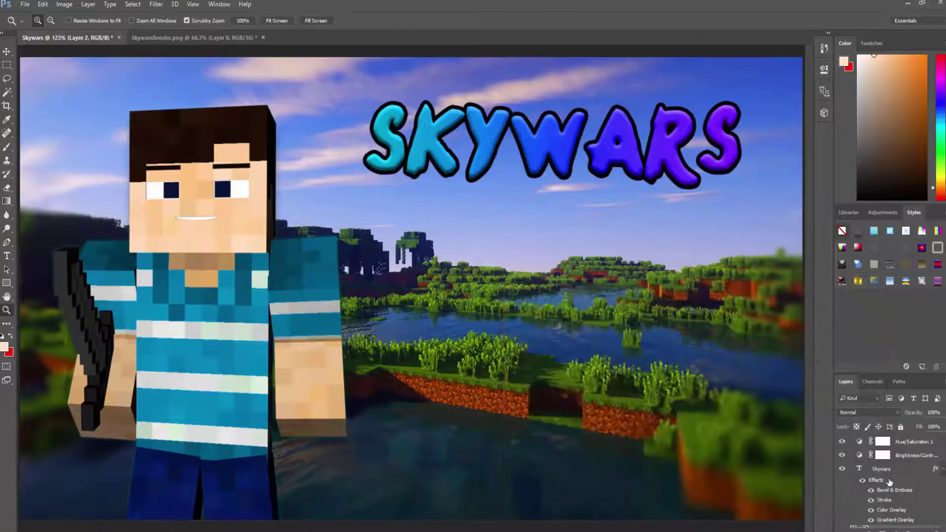
{"action": "double_click", "coordinate": [869, 468]}
{"action": "left_click", "coordinate": [509, 324]}
{"action": "left_click", "coordinate": [510, 323]}
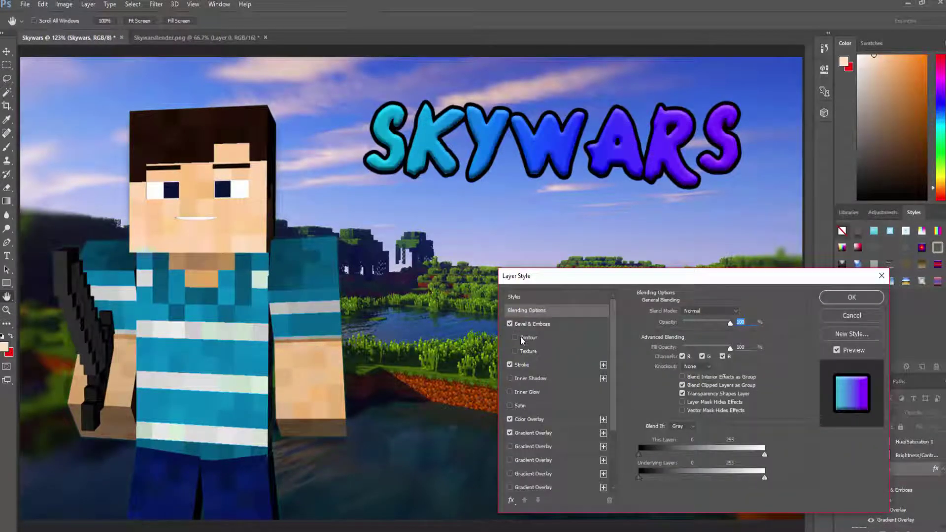
{"action": "left_click", "coordinate": [510, 323]}
{"action": "left_click", "coordinate": [510, 324]}
{"action": "left_click", "coordinate": [840, 297]}
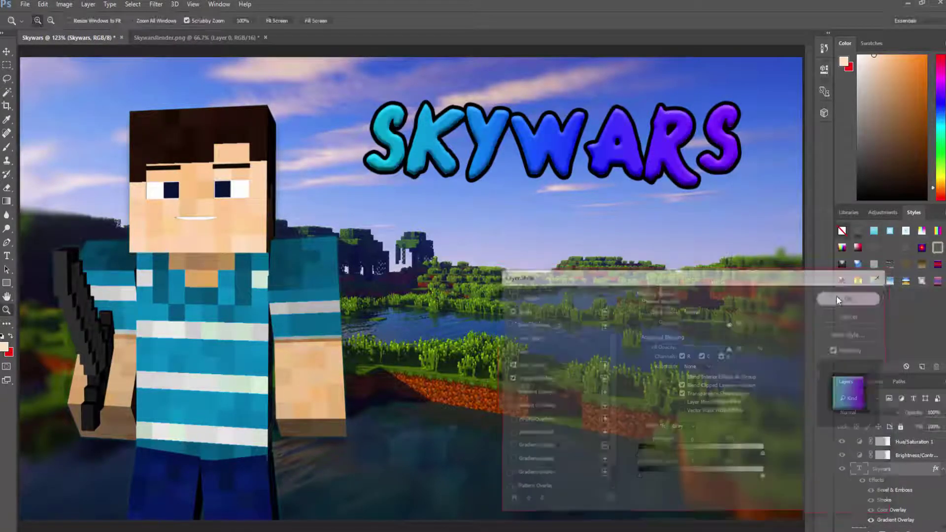
Warp the SKYWARS title into a downward-bulging arc and move it down over the horizon.
{"action": "right_click", "coordinate": [444, 129]}
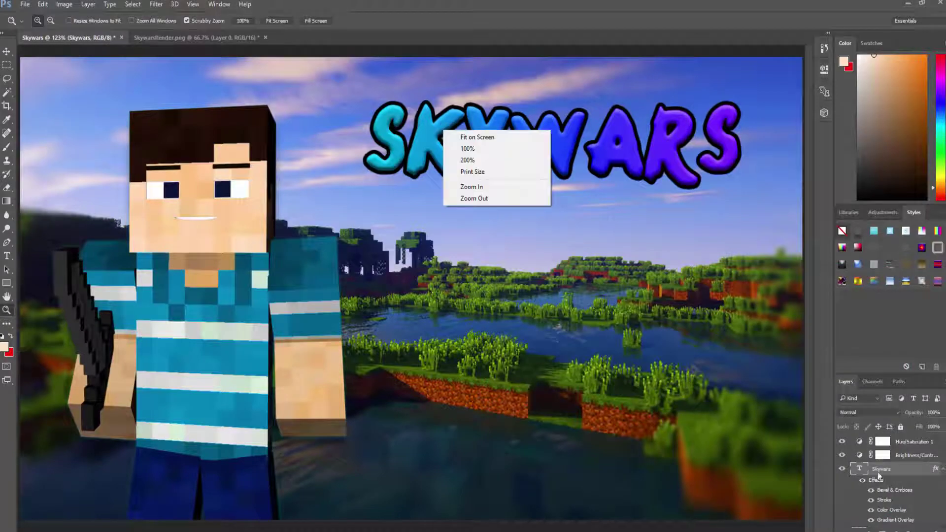
{"action": "double_click", "coordinate": [391, 161]}
{"action": "left_click", "coordinate": [331, 1]}
{"action": "left_click_drag", "start_coordinate": [331, 0], "coordinate": [333, 1]}
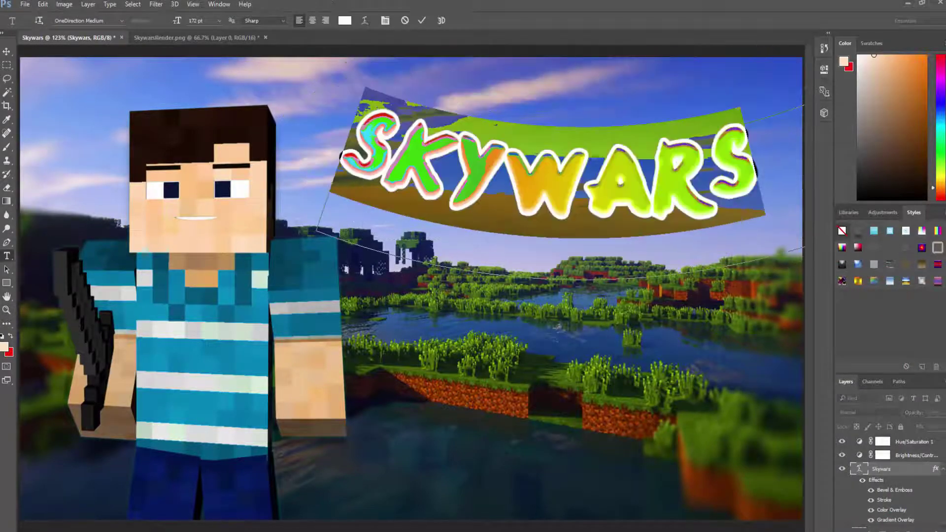
{"action": "left_click", "coordinate": [5, 52]}
{"action": "left_click_drag", "start_coordinate": [486, 212], "coordinate": [502, 326]}
Add a white Outer Glow to the title with opacity 100%, noise 20%, spread about 39% and size 13 px.
{"action": "double_click", "coordinate": [917, 469]}
{"action": "scroll", "coordinate": [556, 394], "scroll_direction": "down", "scroll_amount": 3}
{"action": "left_click", "coordinate": [510, 486]}
{"action": "left_click", "coordinate": [527, 487]}
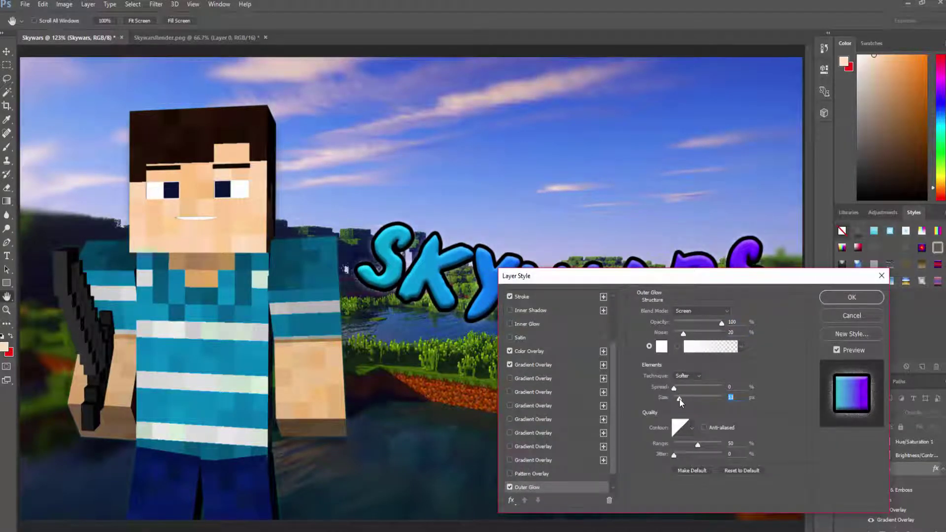
{"action": "left_click_drag", "start_coordinate": [674, 391], "coordinate": [694, 395]}
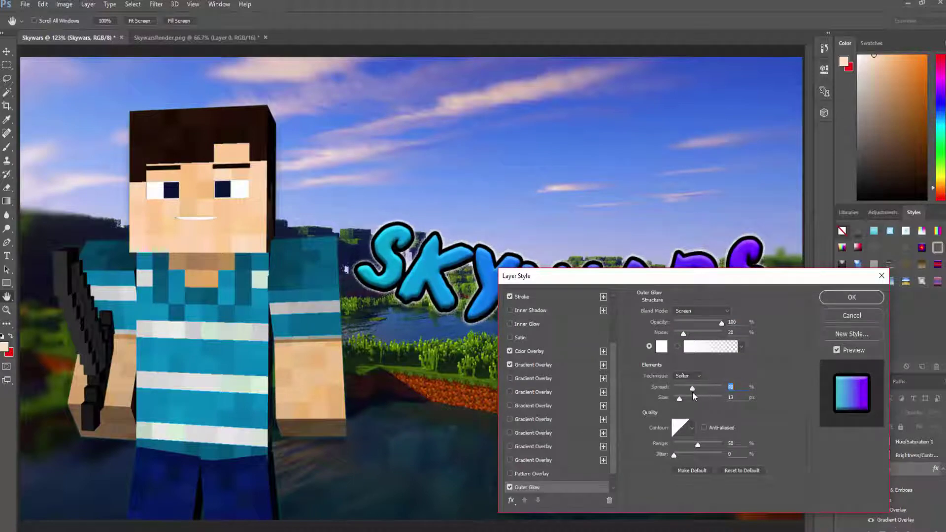
{"action": "left_click_drag", "start_coordinate": [680, 276], "coordinate": [806, 150]}
{"action": "scroll", "coordinate": [638, 365], "scroll_direction": "down", "scroll_amount": 1}
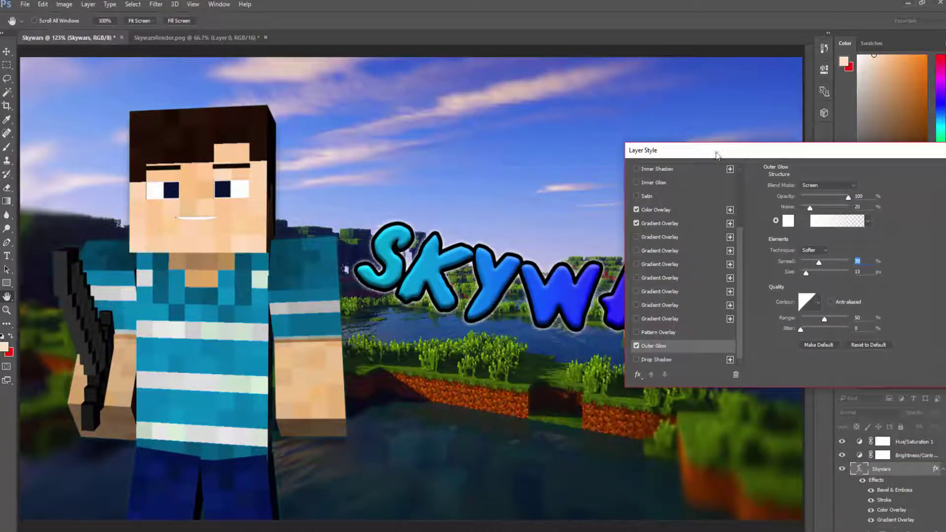
{"action": "left_click_drag", "start_coordinate": [717, 156], "coordinate": [389, 174]}
{"action": "left_click", "coordinate": [674, 189]}
{"action": "left_click", "coordinate": [6, 310]}
{"action": "left_click", "coordinate": [91, 343]}
{"action": "left_click", "coordinate": [91, 344]}
{"action": "left_click", "coordinate": [92, 343]}
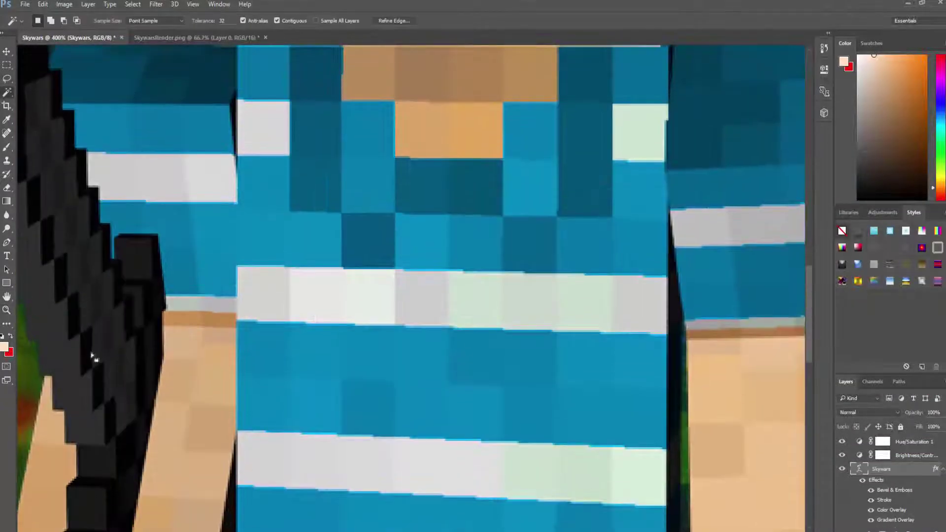
{"action": "left_click", "coordinate": [129, 350]}
Select the character's sword on Layer 2 with the Magic Wand and lighten it with Hue/Saturation, hue -22 and saturation +32.
{"action": "scroll", "coordinate": [908, 481], "scroll_direction": "down", "scroll_amount": 2}
{"action": "left_click", "coordinate": [904, 491]}
{"action": "left_click", "coordinate": [6, 93]}
{"action": "right_click", "coordinate": [103, 209]}
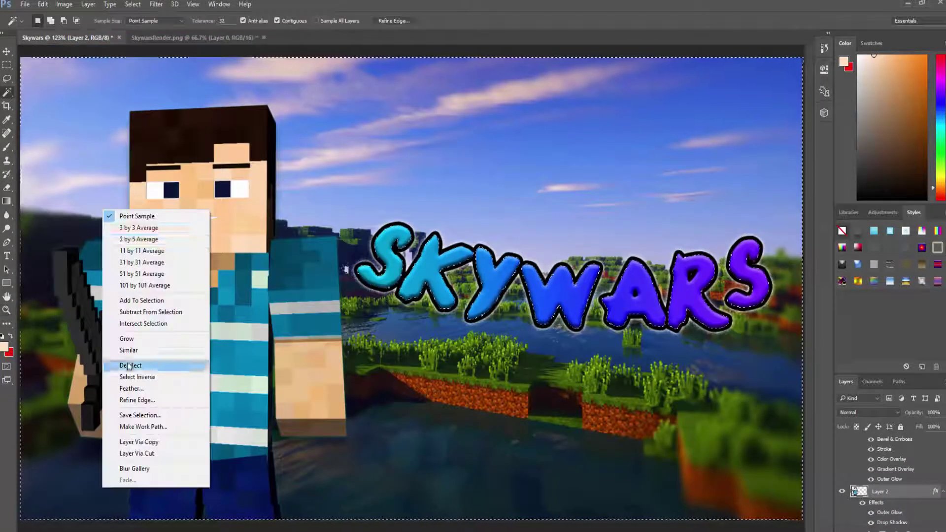
{"action": "left_click", "coordinate": [131, 364]}
{"action": "left_click", "coordinate": [96, 362]}
{"action": "key", "text": "ctrl+u"}
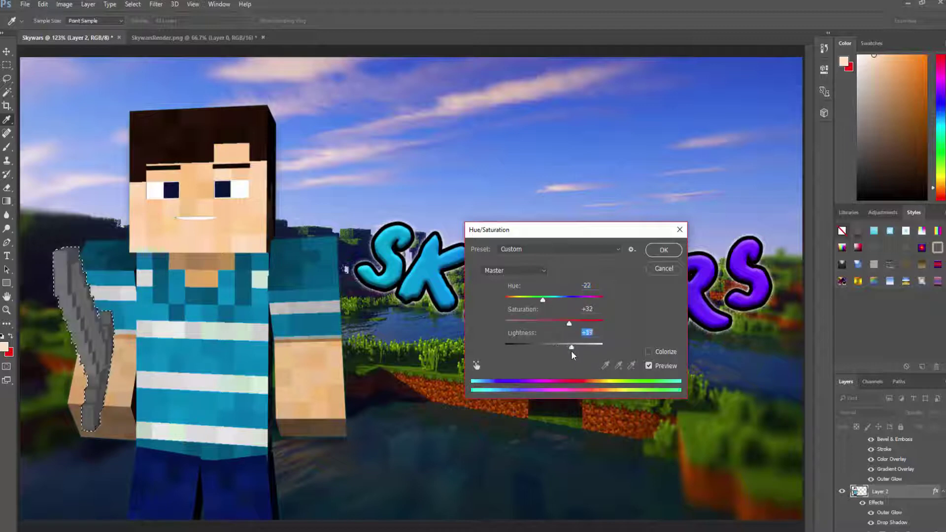
{"action": "key", "text": "Return"}
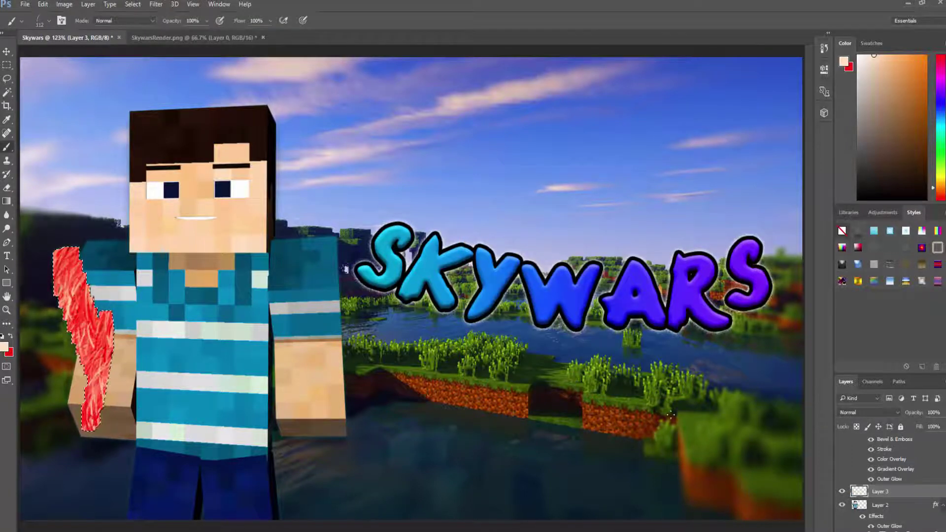
Add a white Color Overlay to the painted sword on Layer 3 and adjust its opacity.
{"action": "double_click", "coordinate": [865, 494]}
{"action": "left_click", "coordinate": [324, 315]}
{"action": "left_click", "coordinate": [540, 207]}
{"action": "left_click", "coordinate": [450, 309]}
{"action": "key", "text": "Return"}
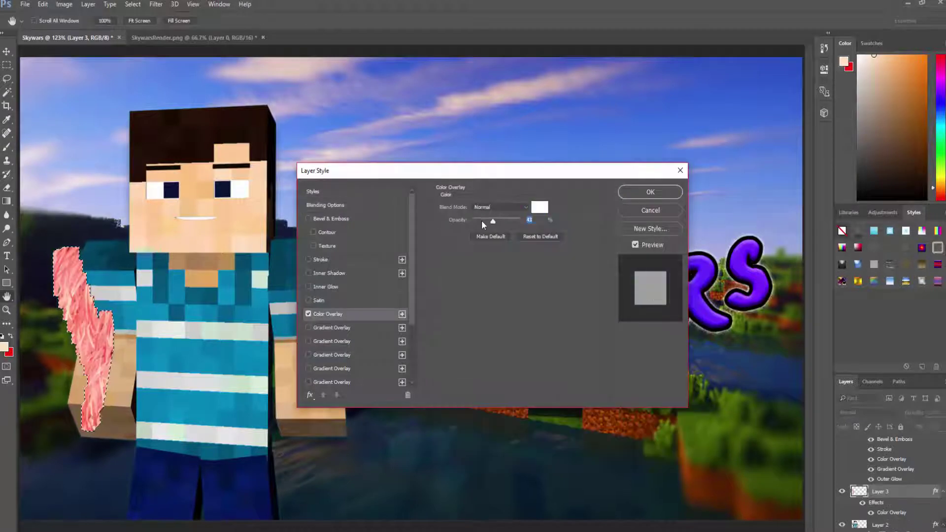
{"action": "left_click_drag", "start_coordinate": [481, 220], "coordinate": [520, 220]}
Change the Color Overlay on Layer 3 to light blue, reduce the layer's opacity and apply the style.
{"action": "left_click", "coordinate": [345, 205]}
{"action": "left_click", "coordinate": [345, 313]}
{"action": "left_click", "coordinate": [545, 207]}
{"action": "left_click", "coordinate": [556, 323]}
{"action": "left_click_drag", "start_coordinate": [580, 387], "coordinate": [580, 360]}
{"action": "left_click", "coordinate": [541, 307]}
{"action": "key", "text": "Return"}
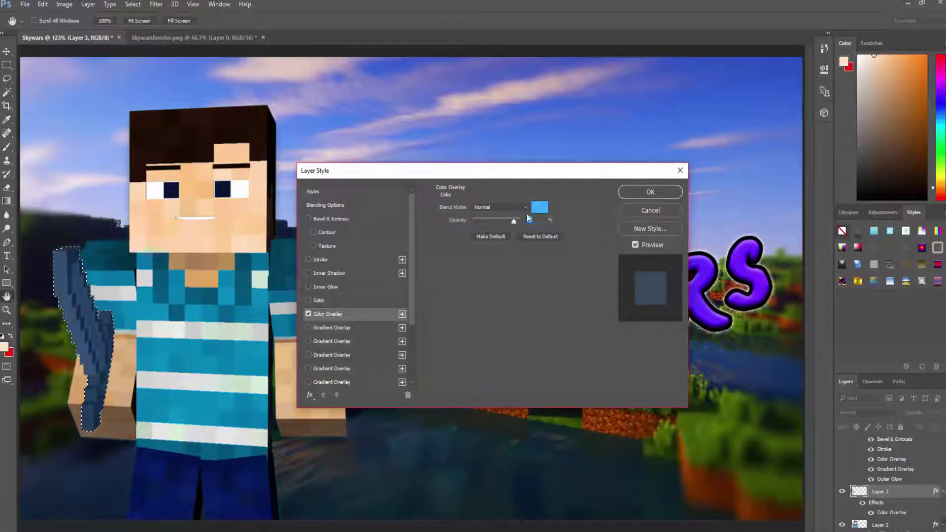
{"action": "key", "text": "Return"}
Clear the selection around the sword.
{"action": "left_click", "coordinate": [11, 147]}
{"action": "right_click", "coordinate": [133, 181]}
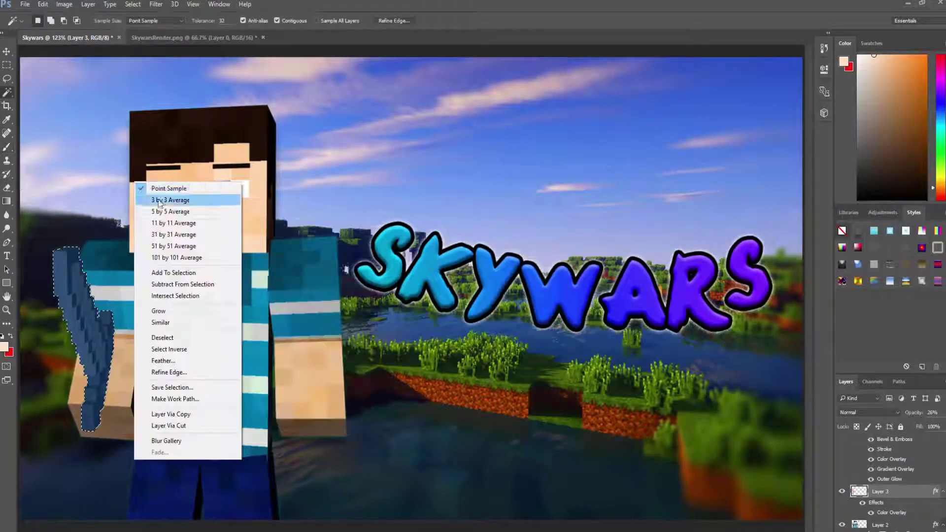